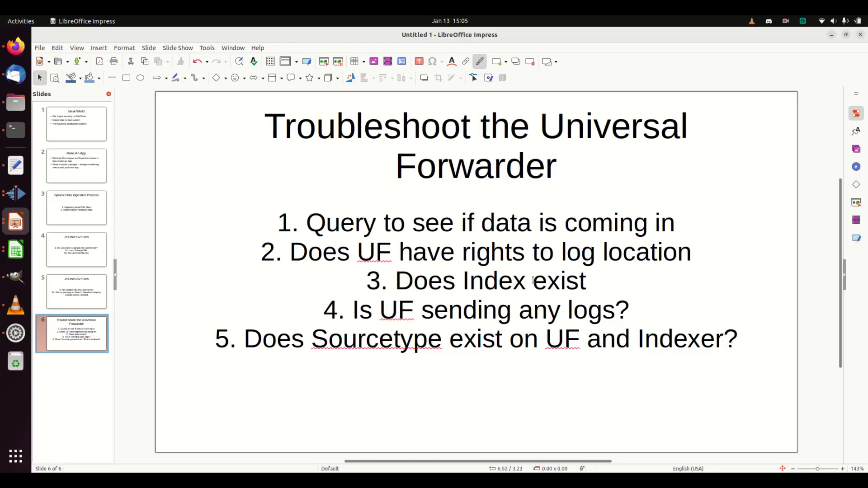
Switch to the terminal, clear its output, and open inputs.conf from the lame_youtube_ta local directory in vi
{"action": "left_click", "coordinate": [15, 131]}
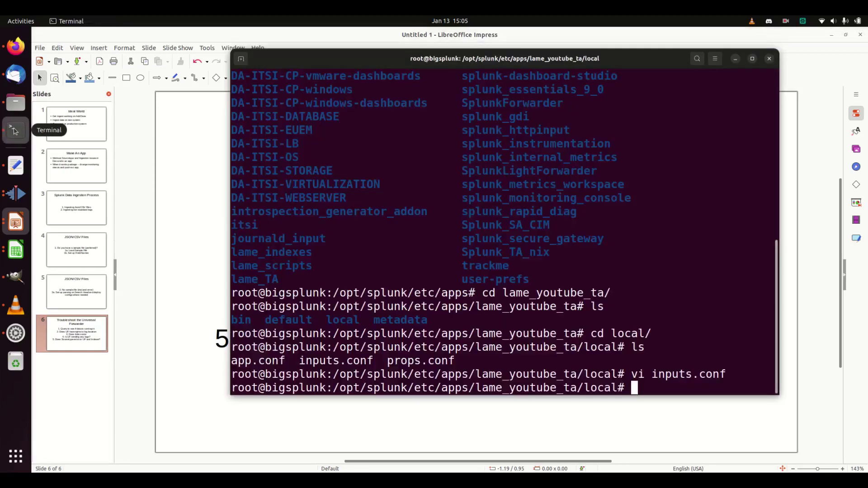
{"action": "type", "text": "cl"}
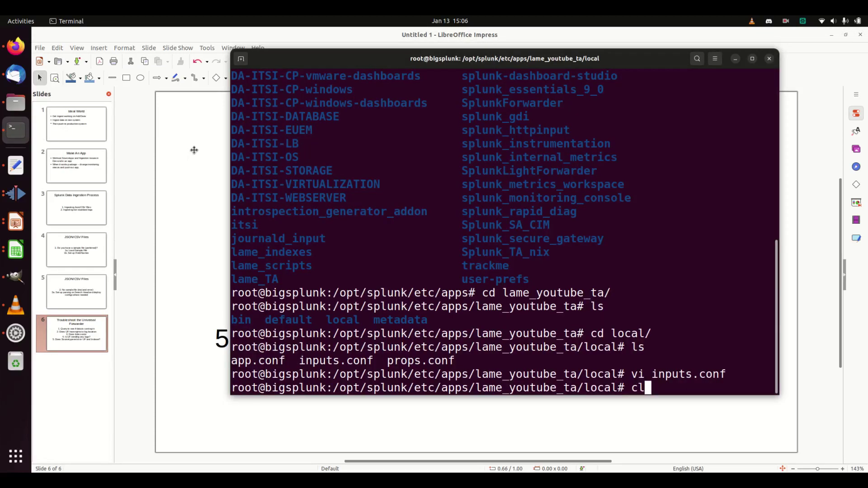
{"action": "type", "text": "ear"}
{"action": "key", "text": "Return"}
{"action": "type", "text": "vi in"}
{"action": "key", "text": "Tab"}
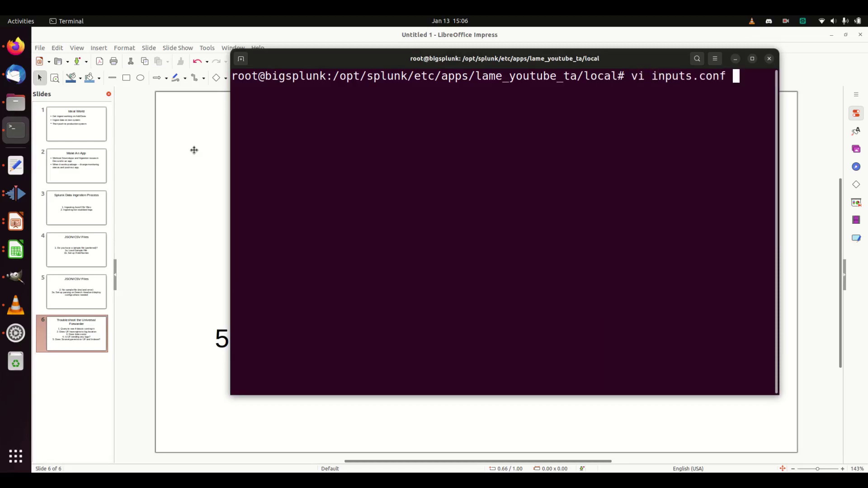
{"action": "key", "text": "Return"}
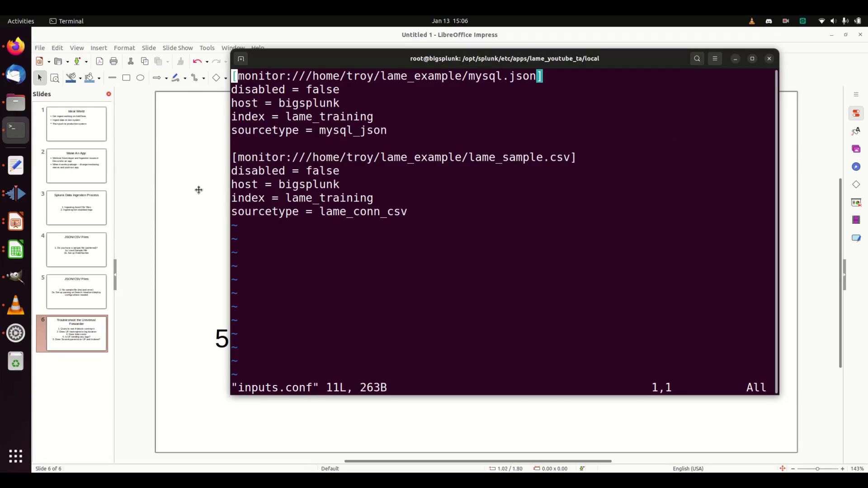
Switch to Splunk in Firefox, reload the Indexes page, and filter it for lame_training before clearing the filter
{"action": "left_click", "coordinate": [16, 46]}
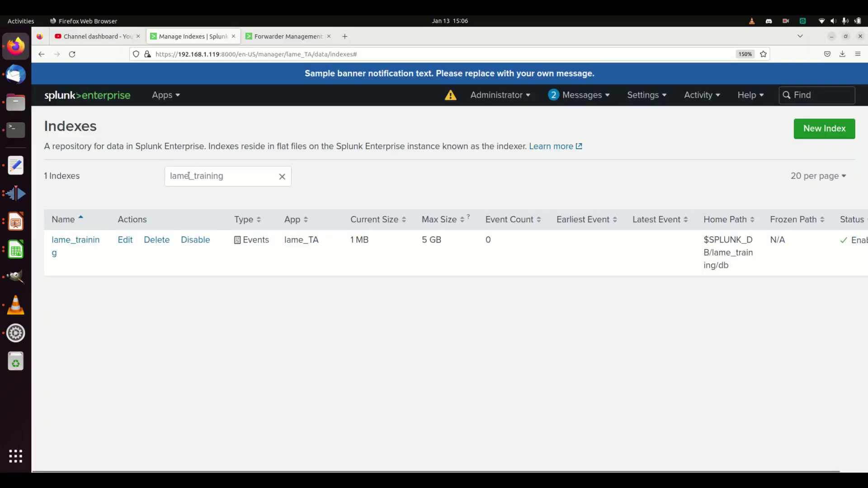
{"action": "double_click", "coordinate": [224, 176]}
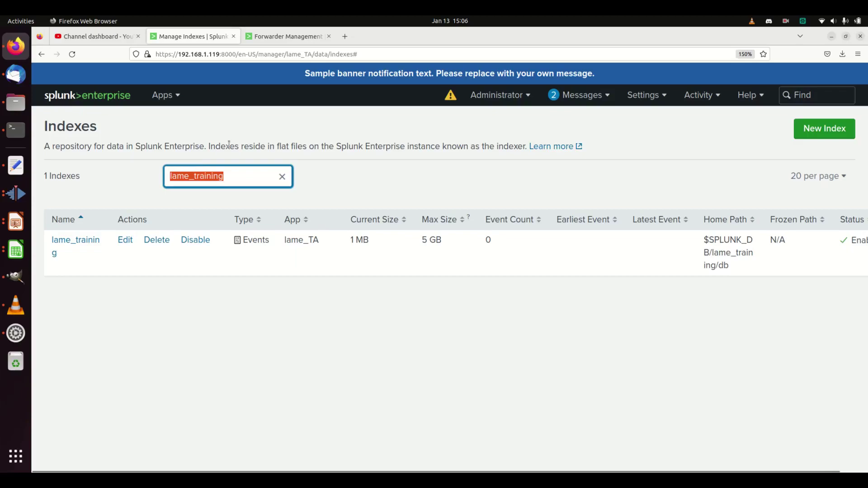
{"action": "left_click", "coordinate": [646, 94]}
{"action": "left_click", "coordinate": [715, 172]}
{"action": "double_click", "coordinate": [215, 176]}
{"action": "key", "text": "BackSpace"}
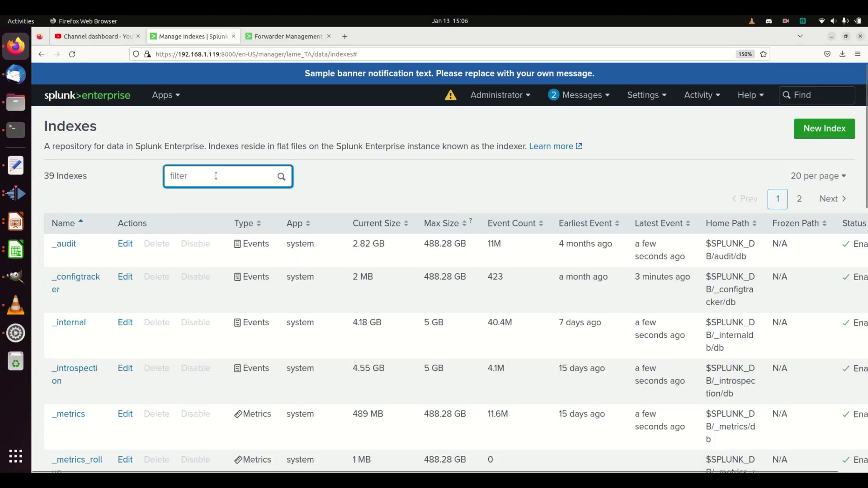
{"action": "type", "text": "lame_tra"}
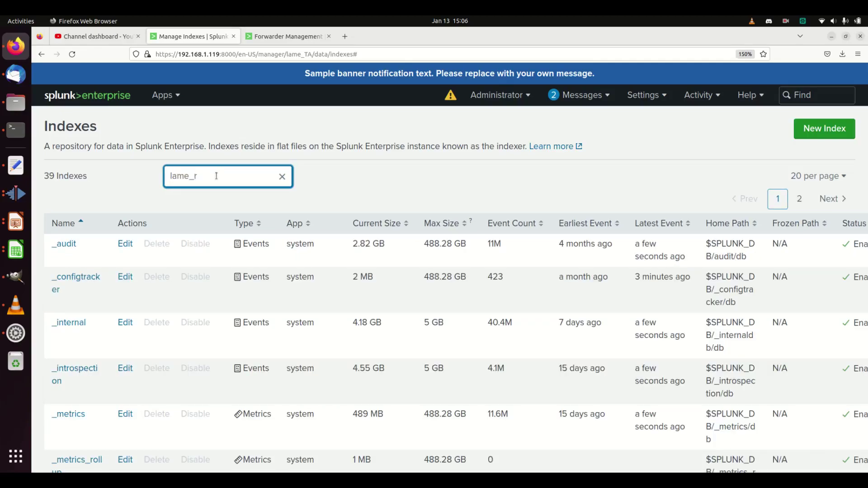
{"action": "type", "text": "ining"}
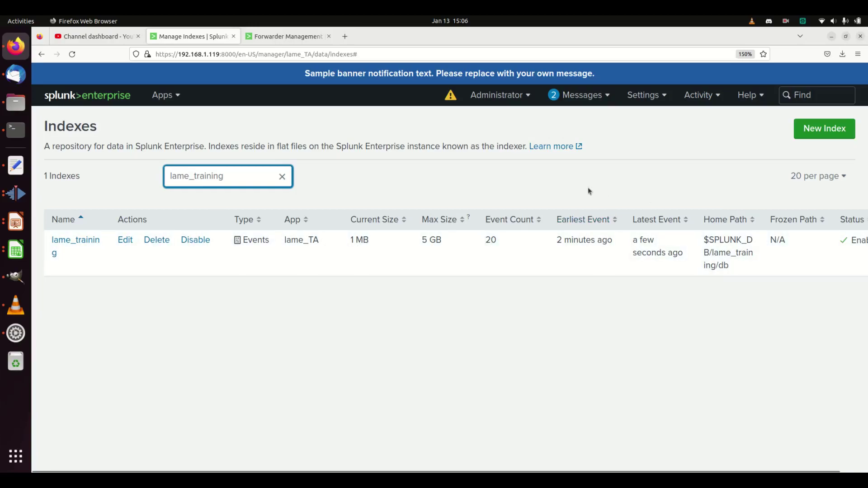
{"action": "left_click", "coordinate": [282, 179]}
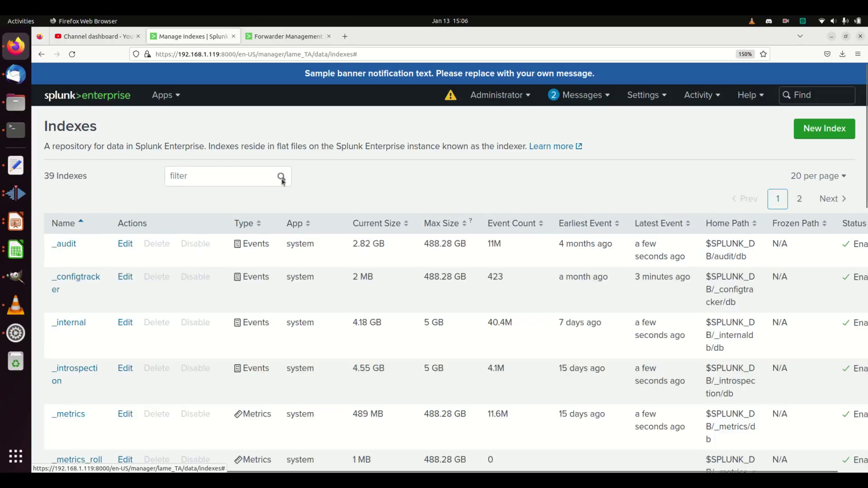
Review the deployment apps, server classes and installed Splunk apps from the Forwarder Management page
{"action": "left_click", "coordinate": [286, 43]}
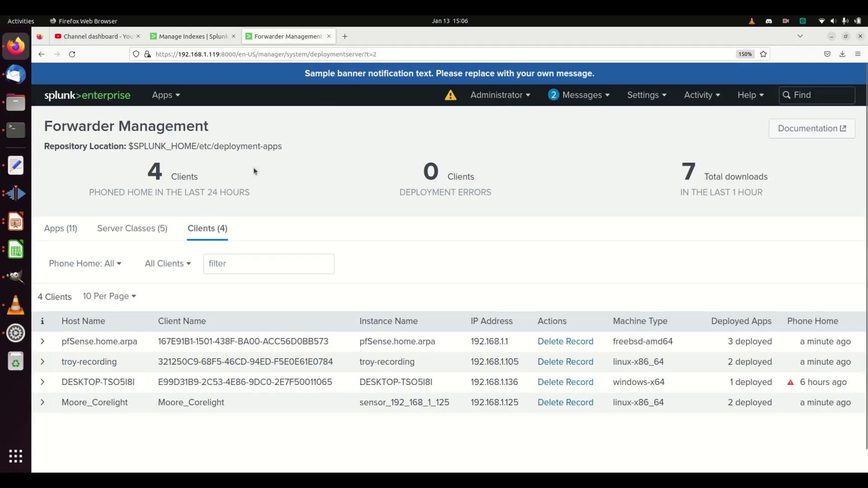
{"action": "left_click", "coordinate": [659, 97]}
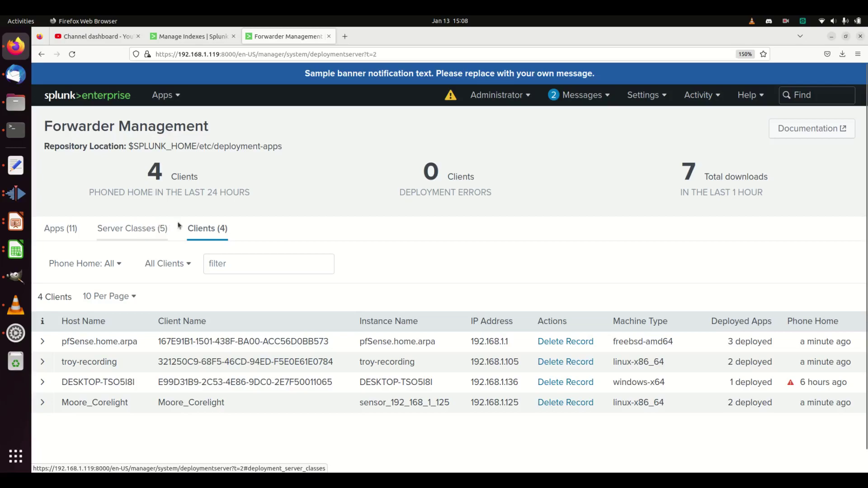
{"action": "left_click", "coordinate": [63, 233]}
{"action": "scroll", "coordinate": [221, 337], "scroll_direction": "down", "scroll_amount": 3}
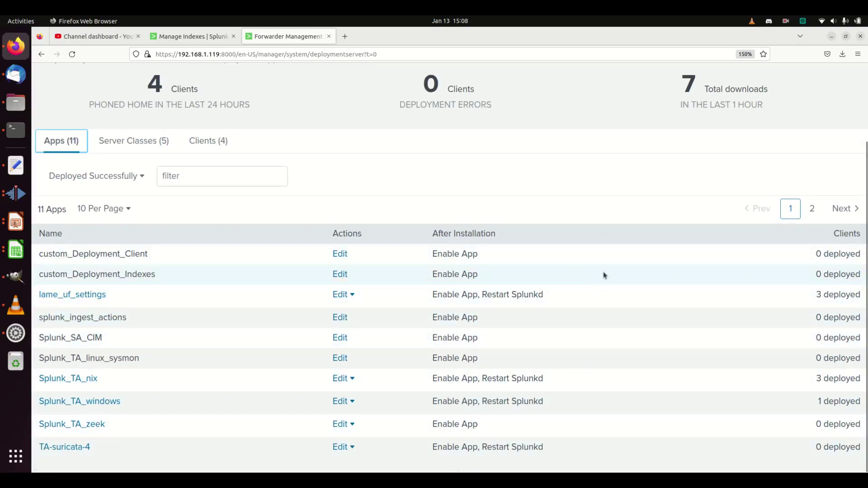
{"action": "left_click", "coordinate": [818, 208]}
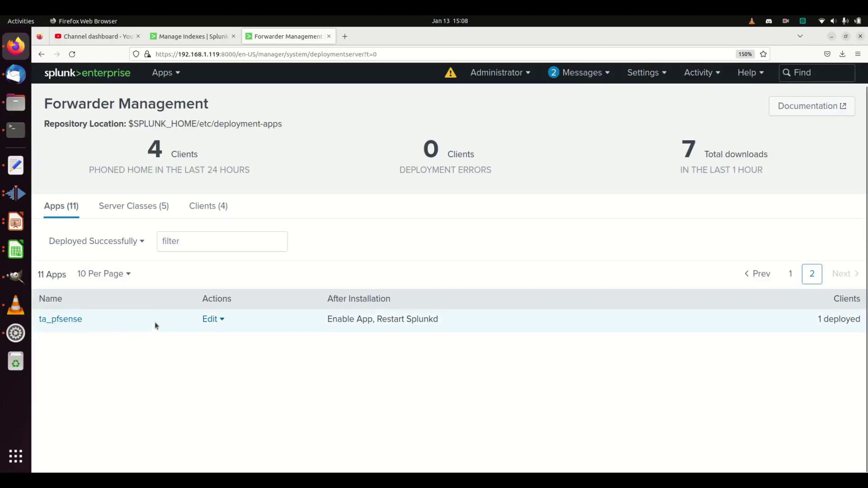
{"action": "left_click", "coordinate": [150, 209]}
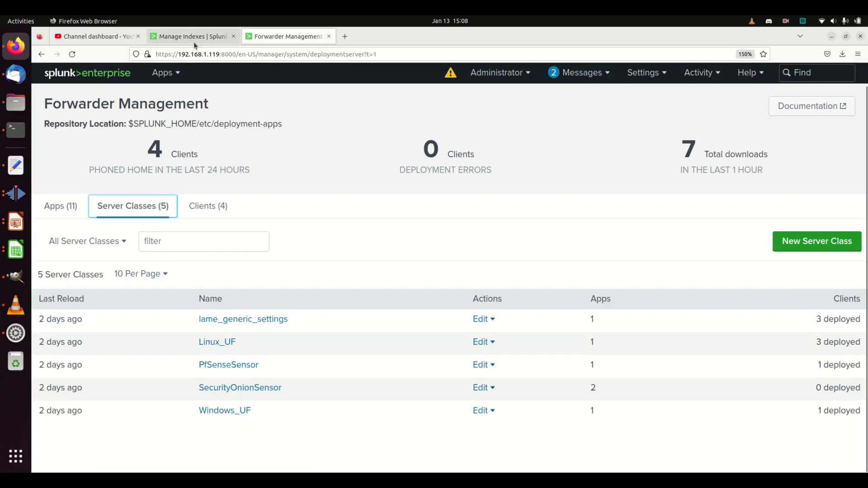
{"action": "left_click", "coordinate": [163, 73]}
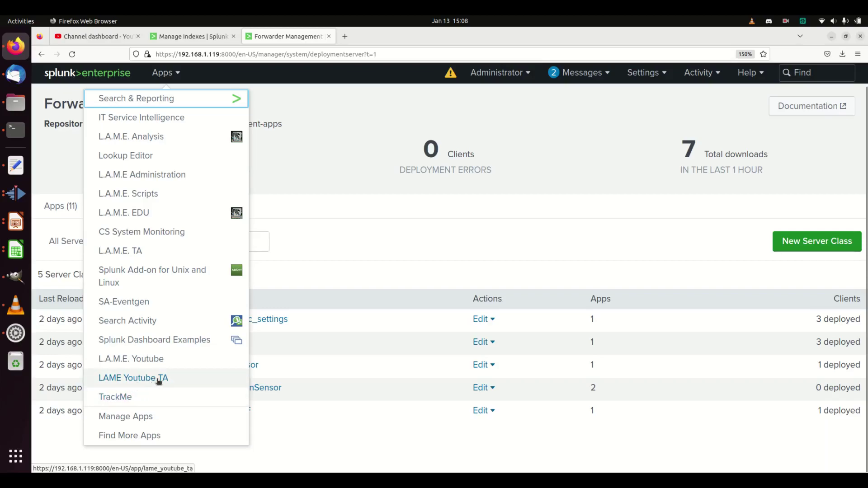
{"action": "left_click", "coordinate": [332, 161]}
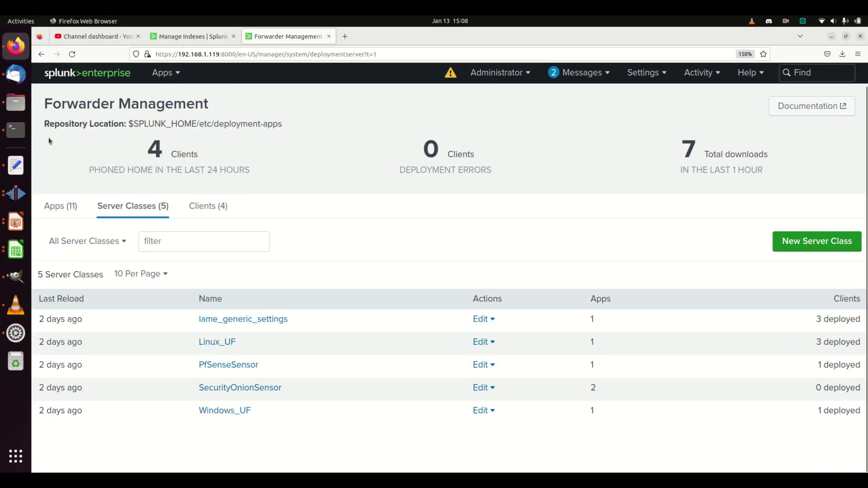
In the terminal, save and quit inputs.conf and move up two levels to /opt/splunk/etc/apps
{"action": "left_click", "coordinate": [16, 129]}
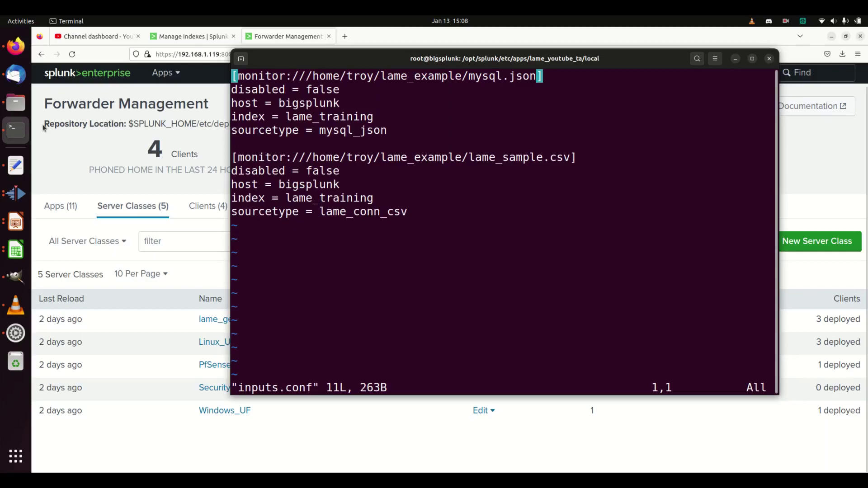
{"action": "type", "text": ":wq"}
{"action": "key", "text": "Return"}
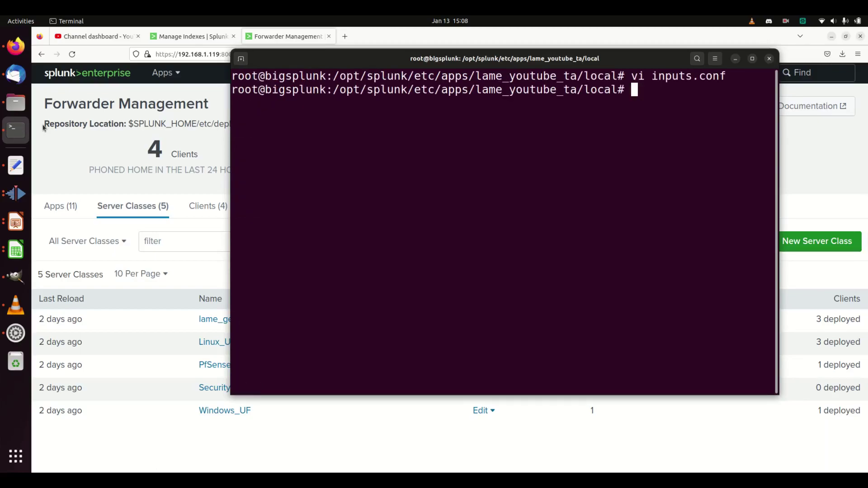
{"action": "type", "text": "cd .."}
{"action": "key", "text": "Return"}
{"action": "type", "text": "cd .."}
{"action": "key", "text": "Return"}
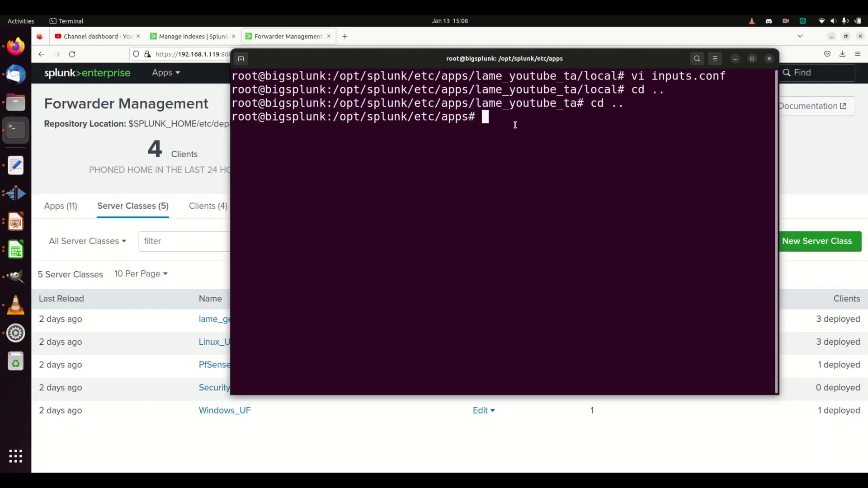
Compare the installed Splunk apps list with the deployment apps in Forwarder Management in Firefox
{"action": "left_click", "coordinate": [169, 73]}
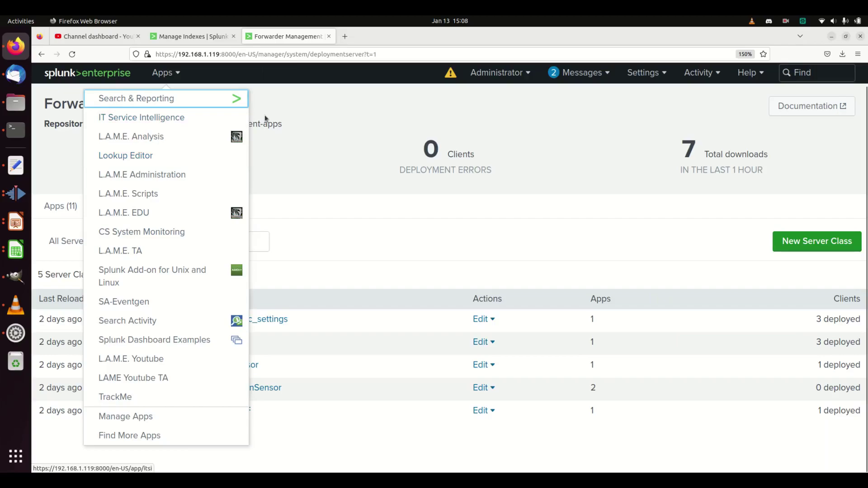
{"action": "left_click", "coordinate": [294, 99]}
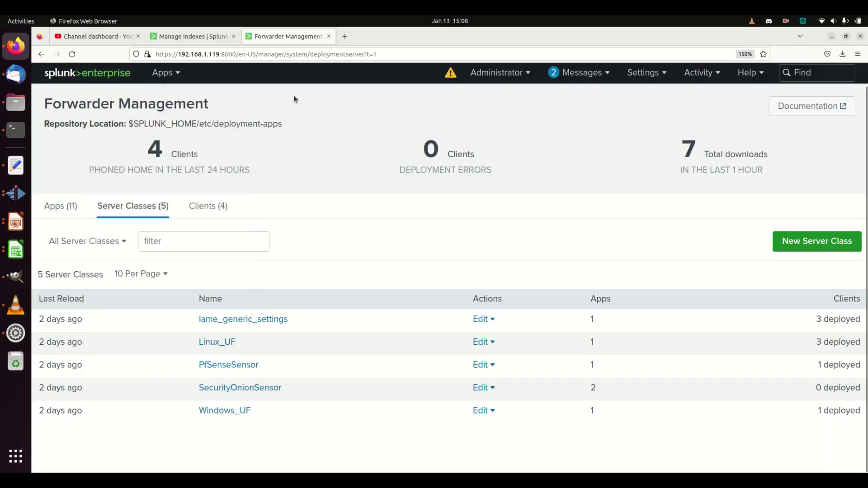
{"action": "left_click", "coordinate": [65, 208]}
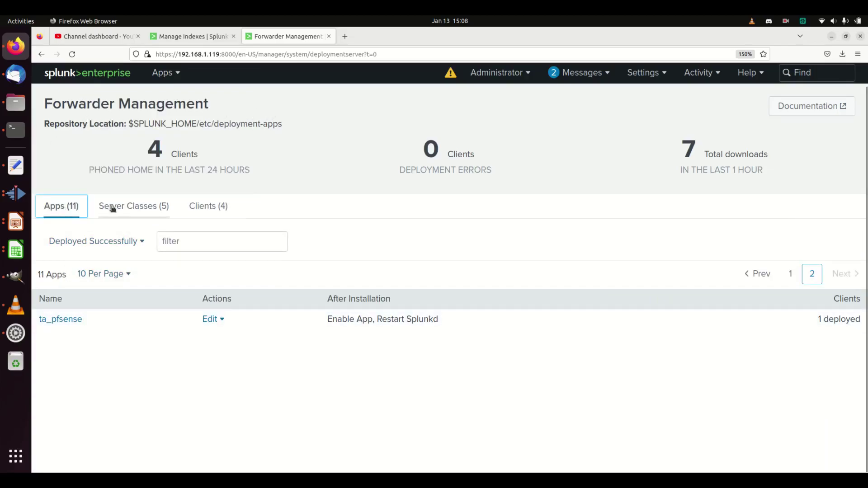
Return to the terminal, move up to /opt/splunk/etc, and list its contents
{"action": "left_click", "coordinate": [15, 129]}
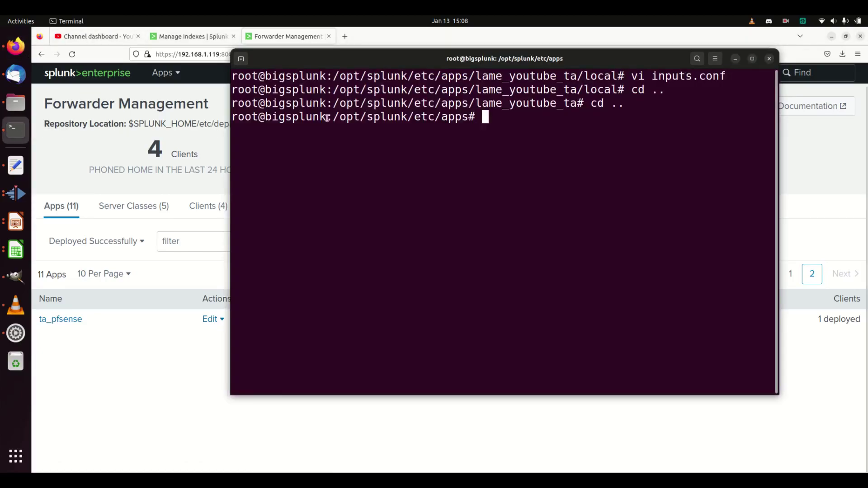
{"action": "type", "text": "cd .."}
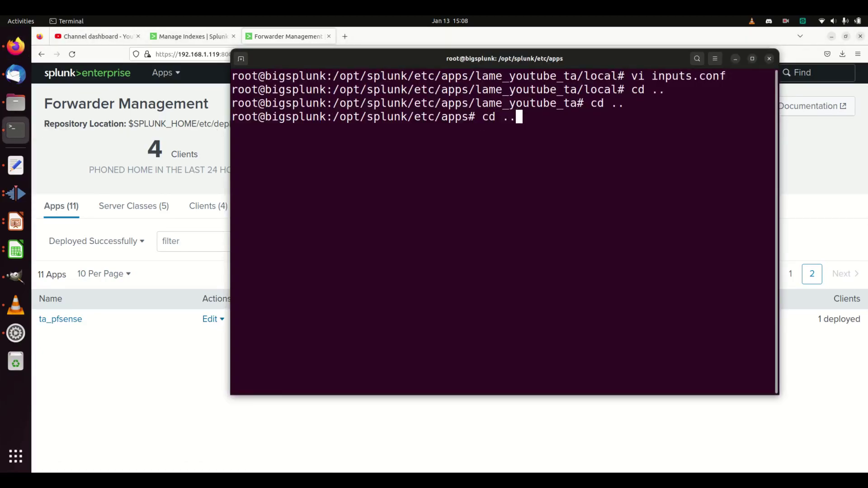
{"action": "key", "text": "Return"}
{"action": "type", "text": "ls"}
{"action": "key", "text": "Return"}
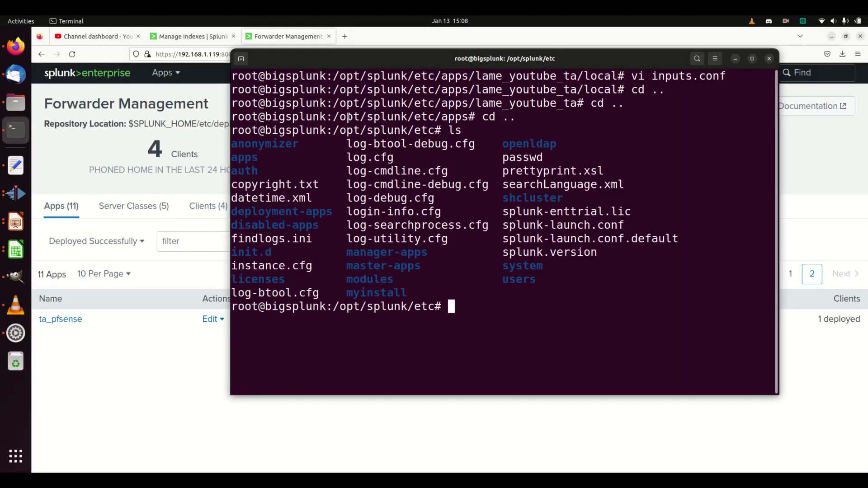
Examine the deployment-apps, master-apps, shcluster and apps directories in the listing, highlighting their names
{"action": "left_click_drag", "start_coordinate": [335, 212], "coordinate": [232, 214]}
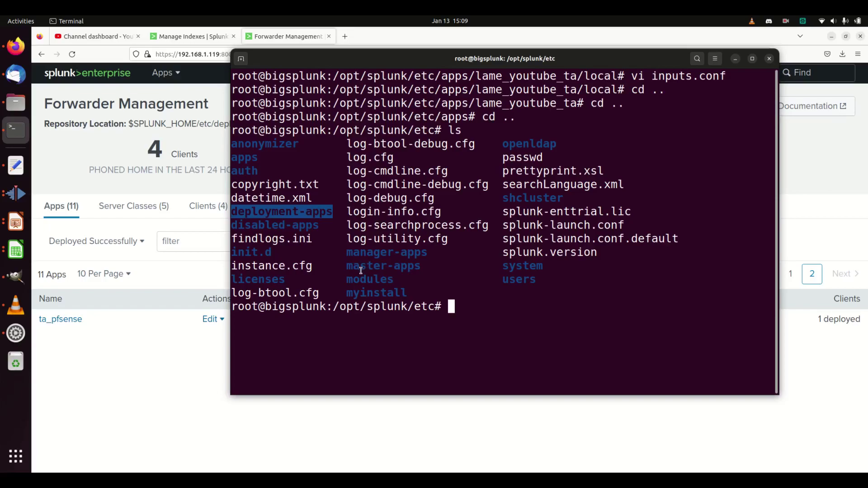
{"action": "left_click_drag", "start_coordinate": [347, 267], "coordinate": [421, 267]}
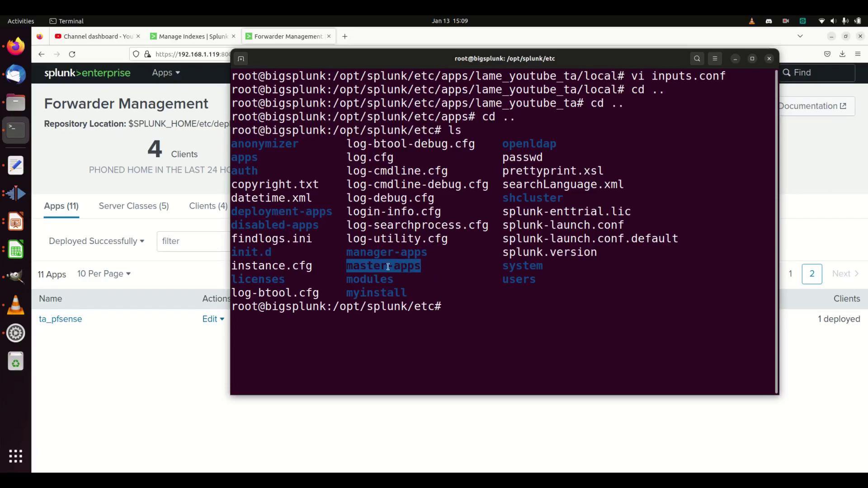
{"action": "double_click", "coordinate": [534, 198]}
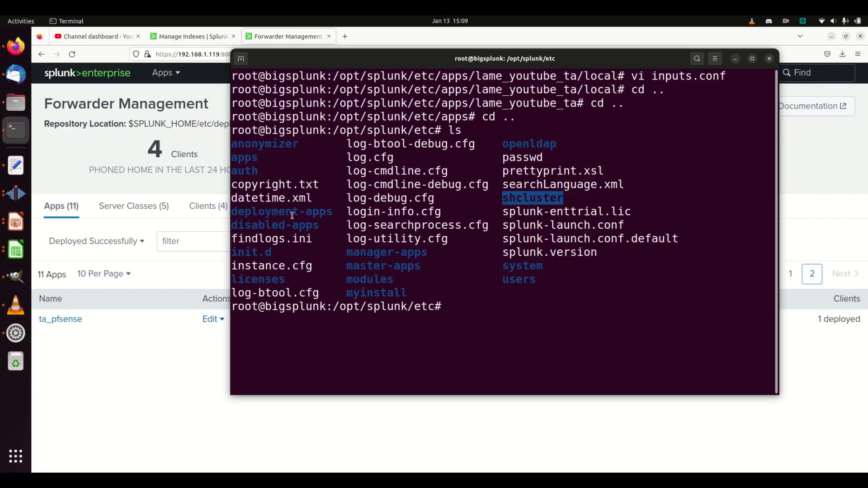
{"action": "double_click", "coordinate": [252, 158]}
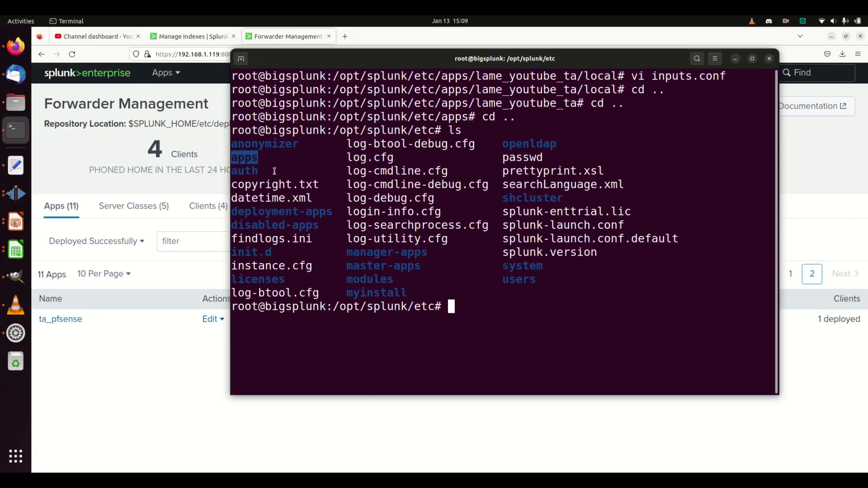
{"action": "left_click", "coordinate": [276, 217]}
{"action": "double_click", "coordinate": [247, 157]}
{"action": "left_click", "coordinate": [450, 306]}
{"action": "type", "text": "cd ap"}
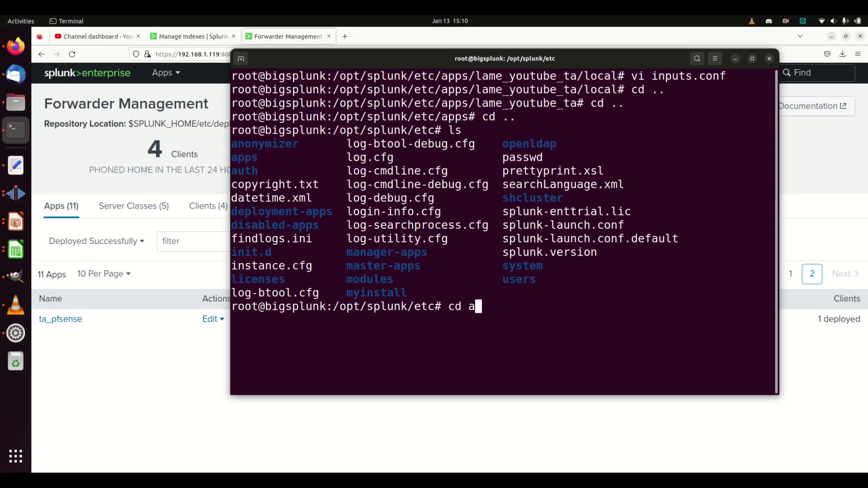
{"action": "key", "text": "BackSpace"}
{"action": "key", "text": "BackSpace"}
{"action": "key", "text": "BackSpace"}
{"action": "key", "text": "BackSpace"}
{"action": "key", "text": "BackSpace"}
{"action": "type", "text": "cd"}
{"action": "key", "text": "BackSpace"}
{"action": "key", "text": "BackSpace"}
{"action": "key", "text": "BackSpace"}
Recursively copy apps/lame_youtube_ta/ into deployment-apps/ with the cp -R command
{"action": "type", "text": "cp -R "}
{"action": "type", "text": "lam"}
{"action": "key", "text": "BackSpace"}
{"action": "key", "text": "BackSpace"}
{"action": "key", "text": "BackSpace"}
{"action": "type", "text": "/"}
{"action": "key", "text": "BackSpace"}
{"action": "type", "text": "apps/lame_"}
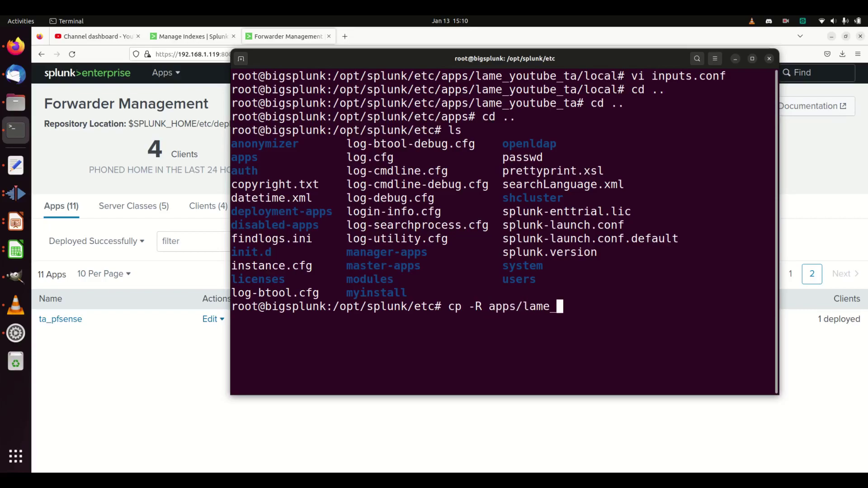
{"action": "type", "text": "youtube_ta/"}
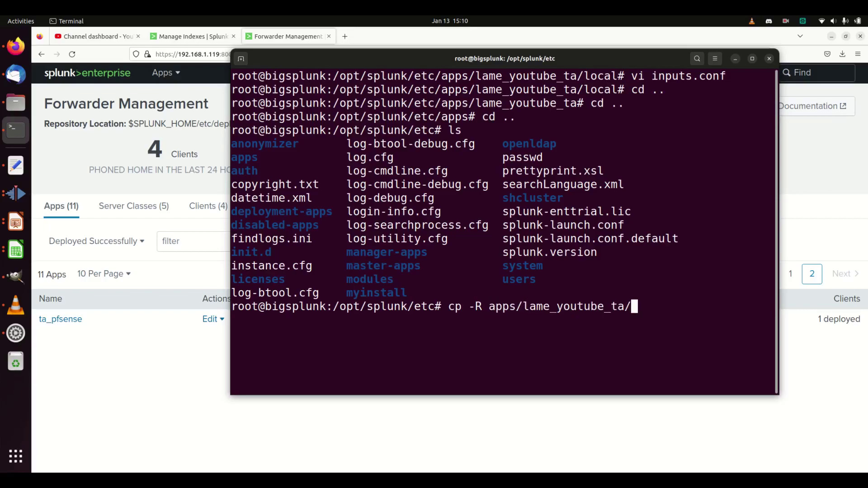
{"action": "type", "text": " /deploy"}
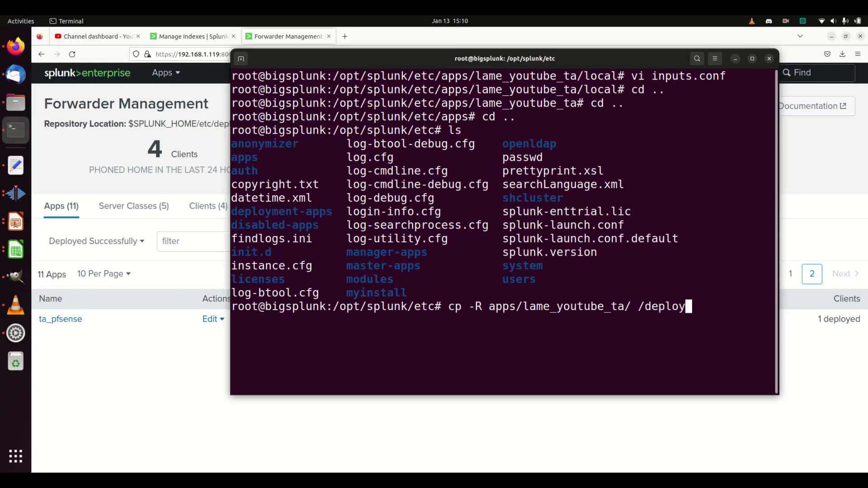
{"action": "key", "text": "BackSpace"}
{"action": "key", "text": "BackSpace"}
{"action": "key", "text": "BackSpace"}
{"action": "key", "text": "BackSpace"}
{"action": "key", "text": "BackSpace"}
{"action": "key", "text": "BackSpace"}
{"action": "key", "text": "BackSpace"}
{"action": "type", "text": "de"}
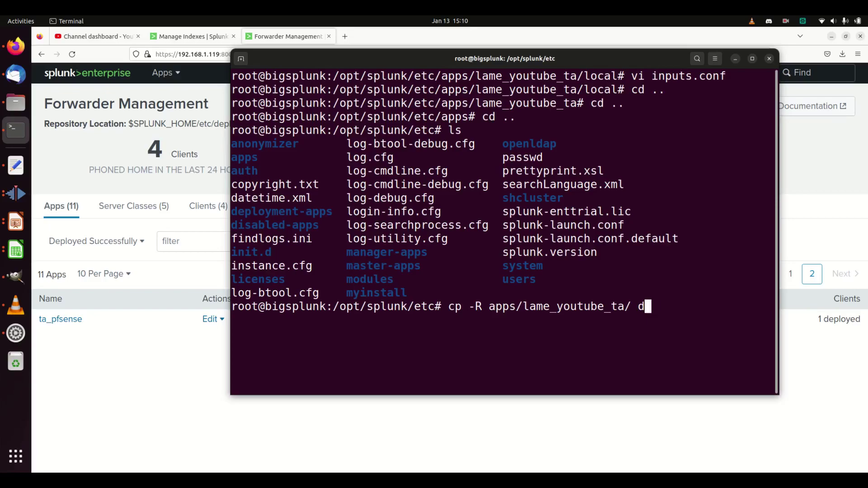
{"action": "key", "text": "Tab"}
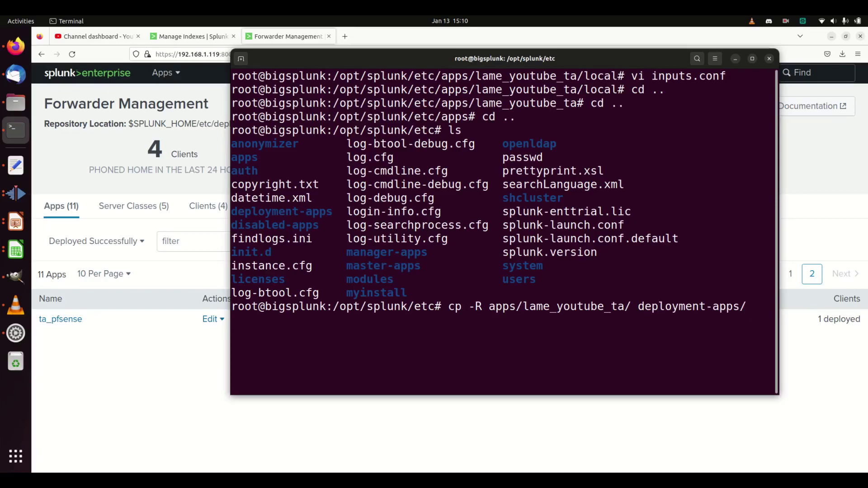
{"action": "key", "text": "Return"}
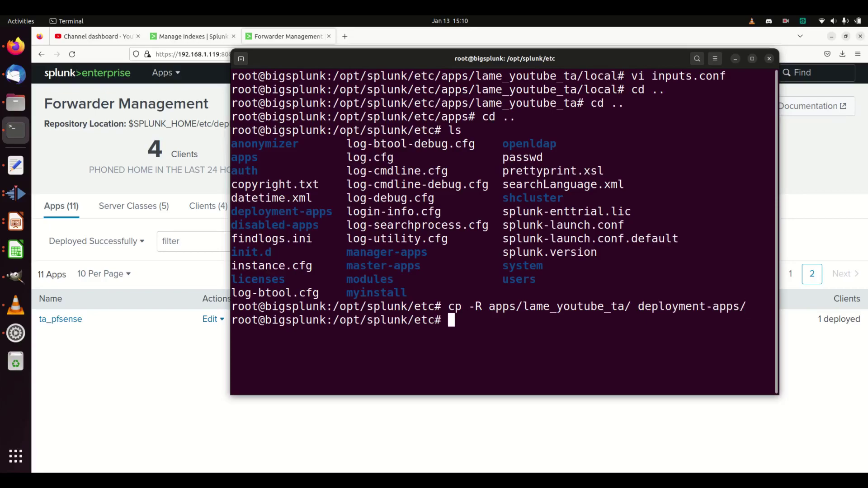
Change into the deployment-apps directory and list its contents in long format with ll
{"action": "type", "text": "cd de"}
{"action": "key", "text": "Tab"}
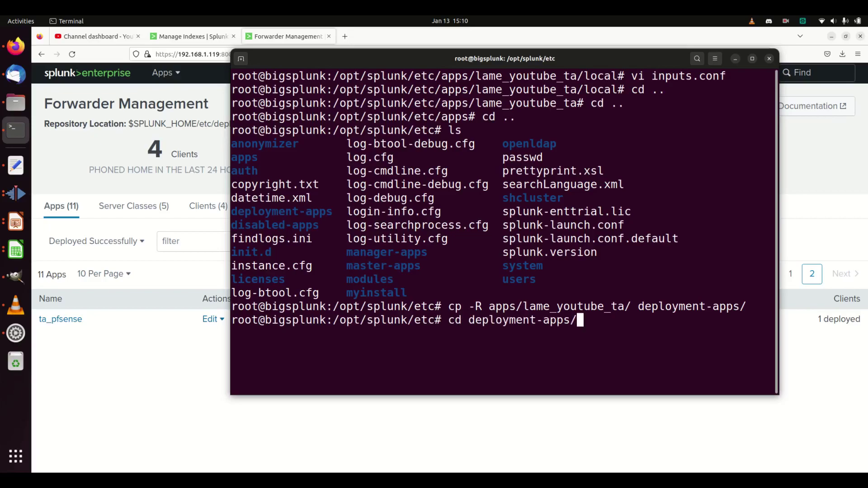
{"action": "key", "text": "Return"}
{"action": "type", "text": "ll"}
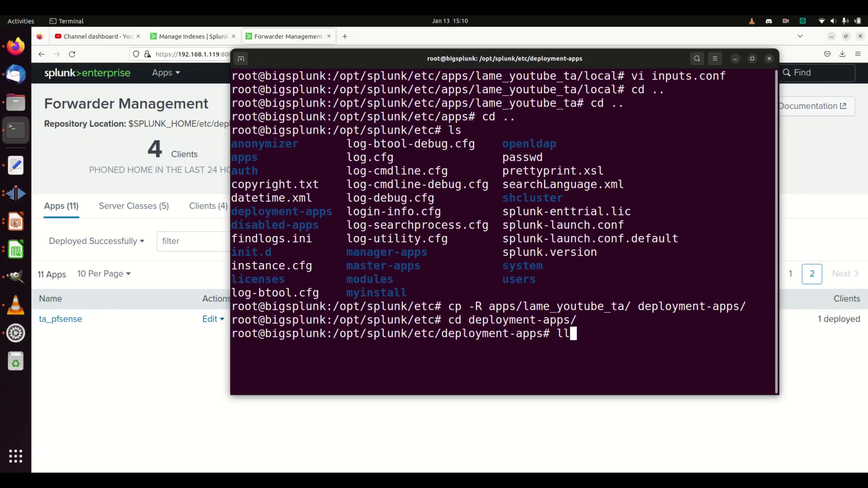
{"action": "key", "text": "Return"}
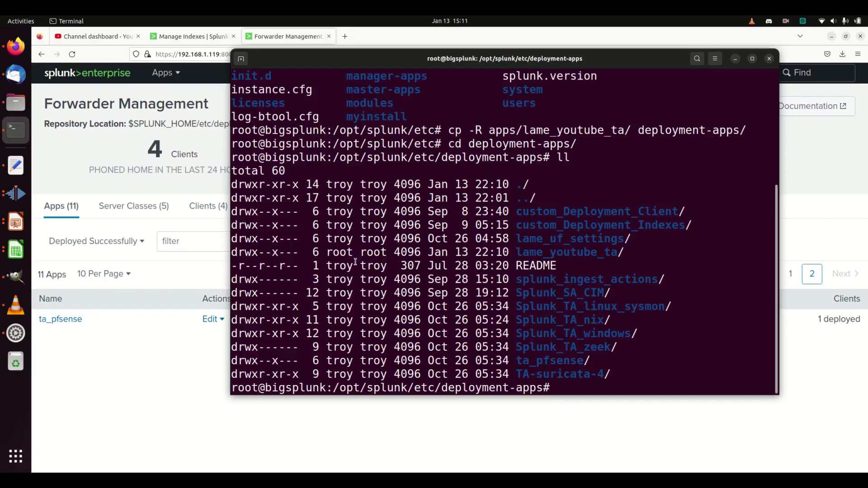
Recursively chown everything in deployment-apps to the user and group owning the other apps, list the directory again, and clear the terminal
{"action": "type", "text": "chown -R troy.tryo"}
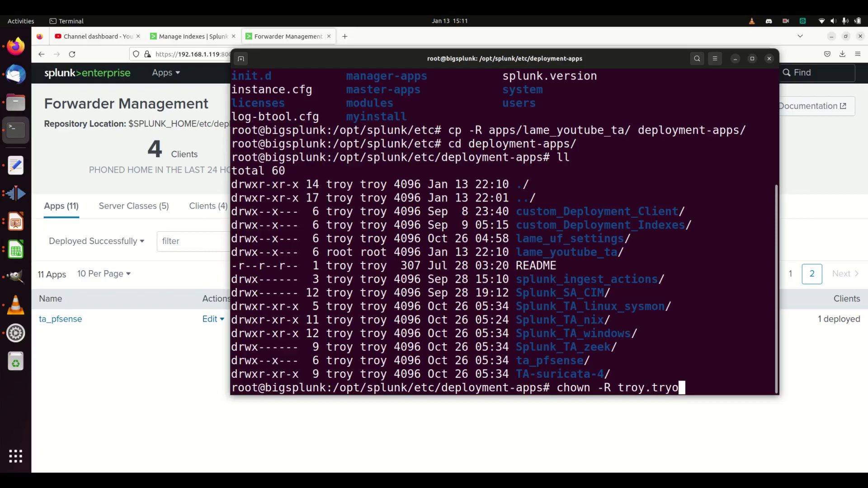
{"action": "key", "text": "BackSpace"}
{"action": "key", "text": "BackSpace"}
{"action": "type", "text": "oy *"}
{"action": "key", "text": "Return"}
{"action": "type", "text": "ll"}
{"action": "key", "text": "Return"}
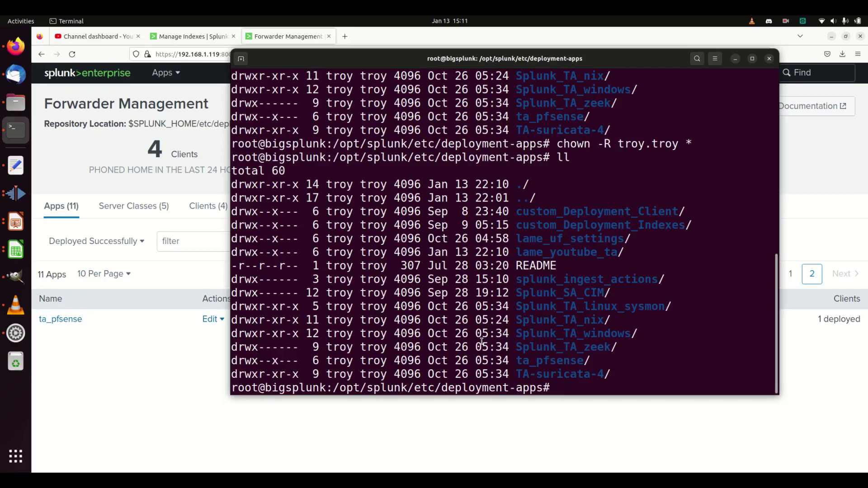
{"action": "type", "text": "clear"}
{"action": "key", "text": "Return"}
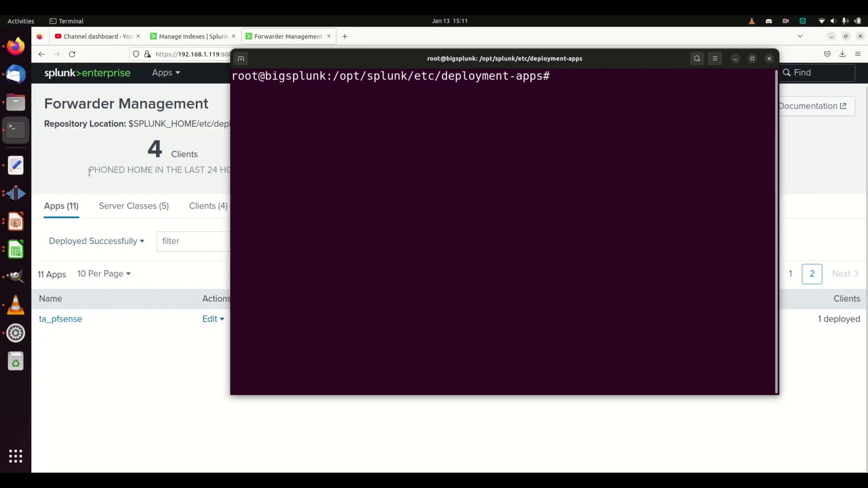
Switch to Firefox, reload Forwarder Management, and look for lame_youtube_ta in the deployment apps list
{"action": "left_click", "coordinate": [74, 150]}
{"action": "left_click", "coordinate": [72, 53]}
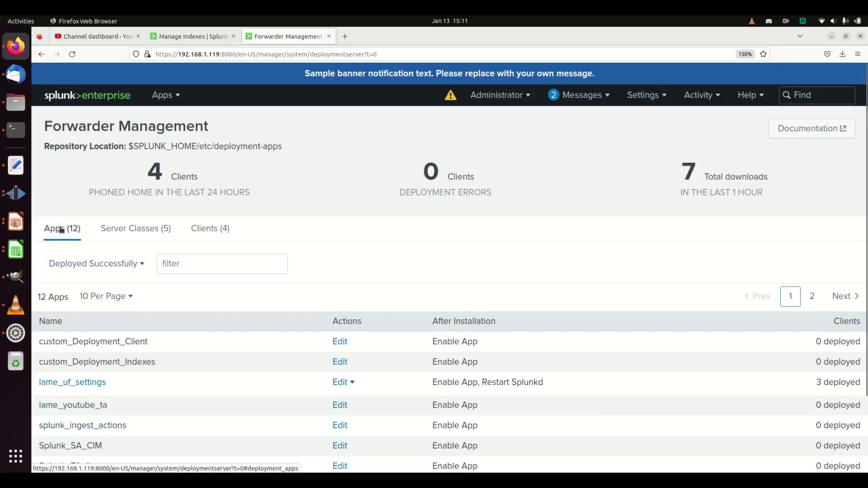
{"action": "left_click", "coordinate": [61, 230]}
{"action": "scroll", "coordinate": [61, 272], "scroll_direction": "down", "scroll_amount": 2}
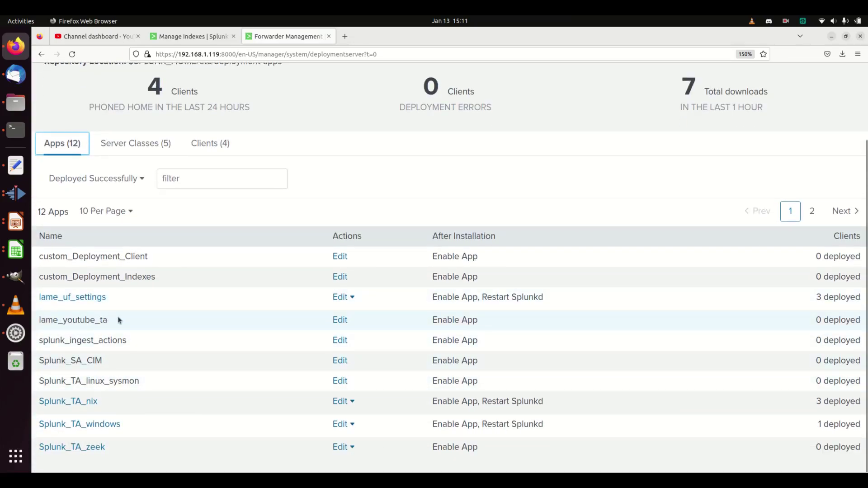
Open lame_youtube_ta for editing, enable Restart Splunkd after installation, and try to save the app settings
{"action": "left_click", "coordinate": [342, 320]}
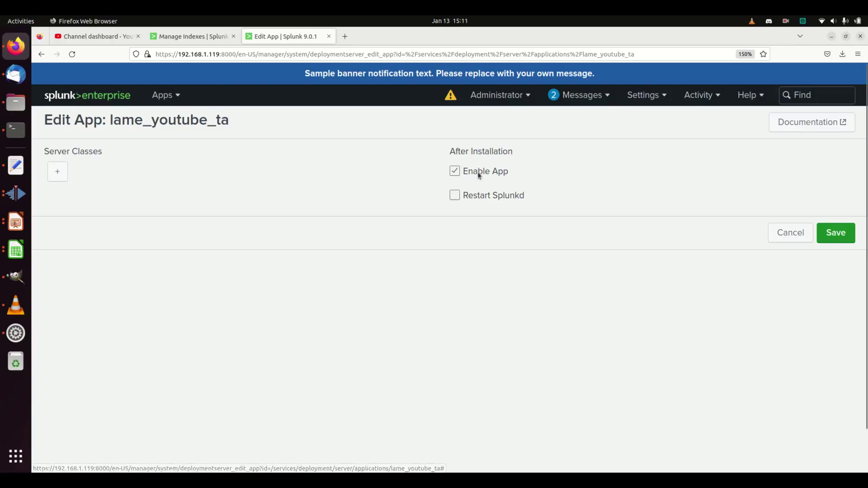
{"action": "left_click", "coordinate": [457, 199]}
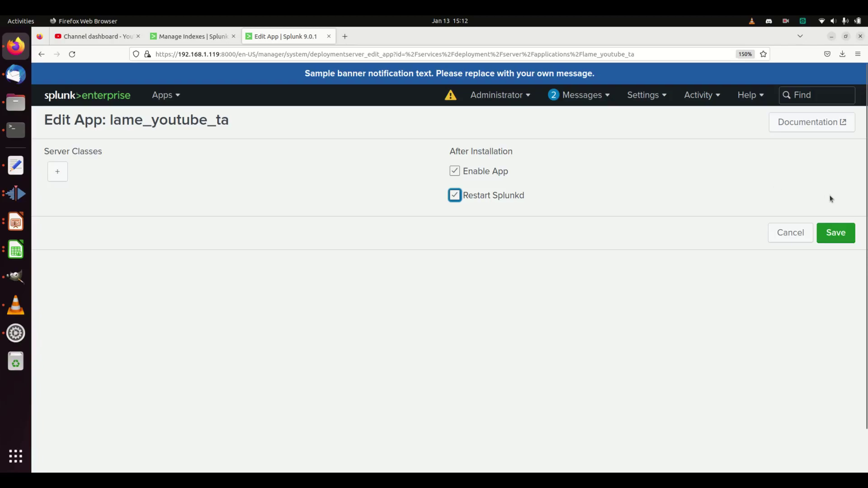
{"action": "left_click", "coordinate": [837, 231]}
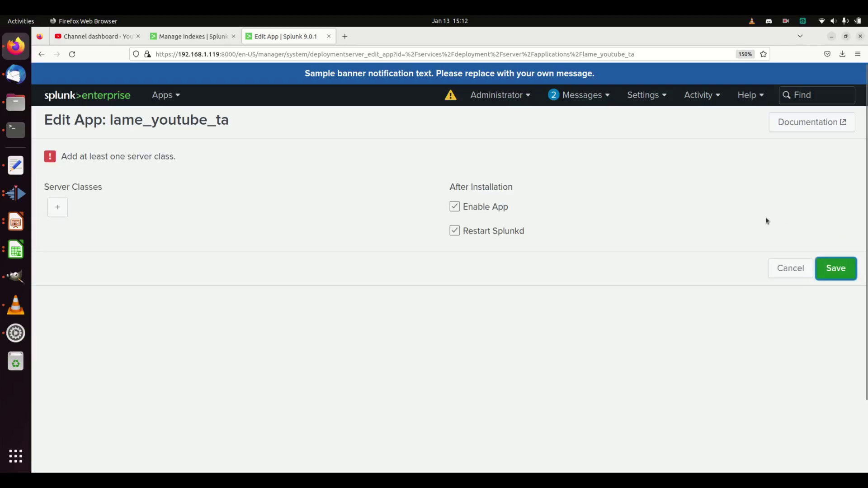
Create a new server class named youtube_example from the app's server class choices and save it
{"action": "left_click", "coordinate": [57, 210]}
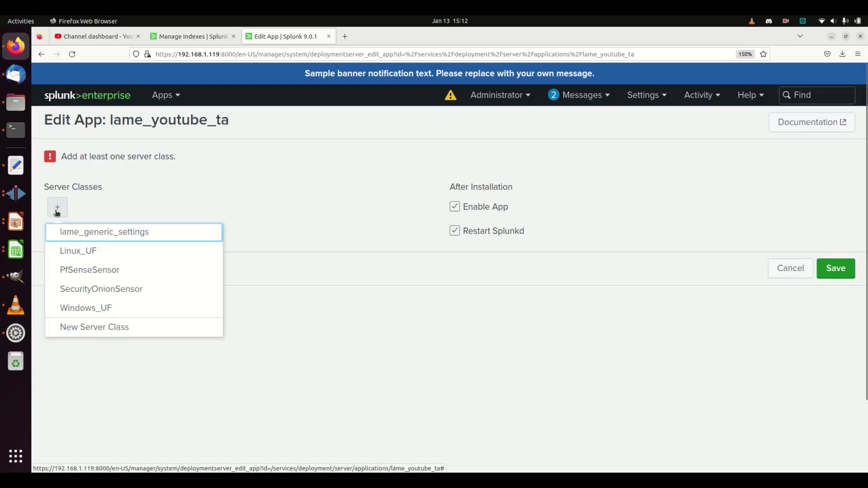
{"action": "scroll", "coordinate": [151, 236], "scroll_direction": "down", "scroll_amount": 3}
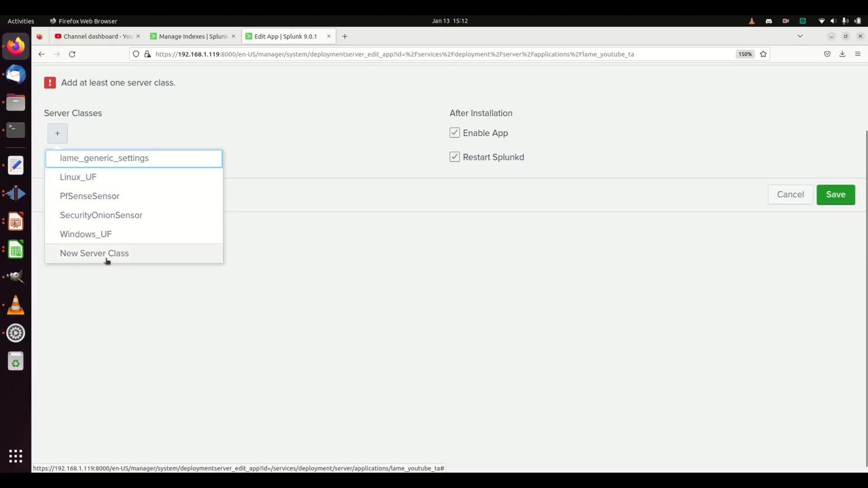
{"action": "left_click", "coordinate": [107, 254]}
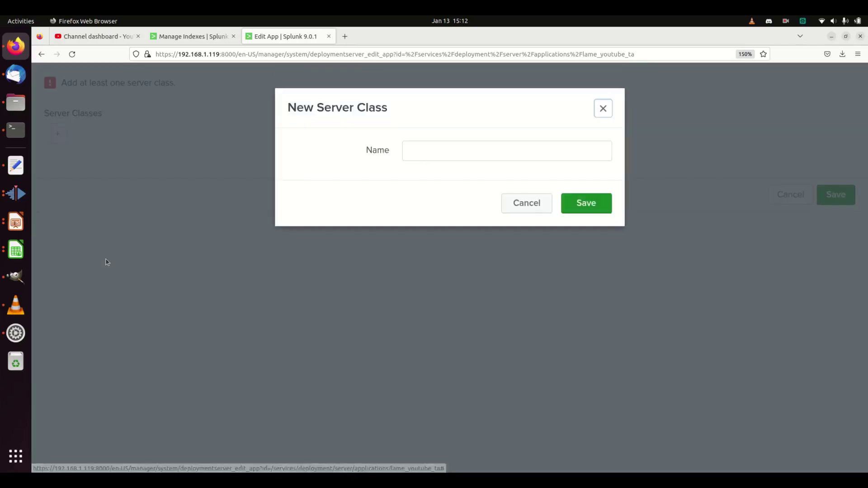
{"action": "left_click", "coordinate": [456, 149]}
{"action": "type", "text": "yo"}
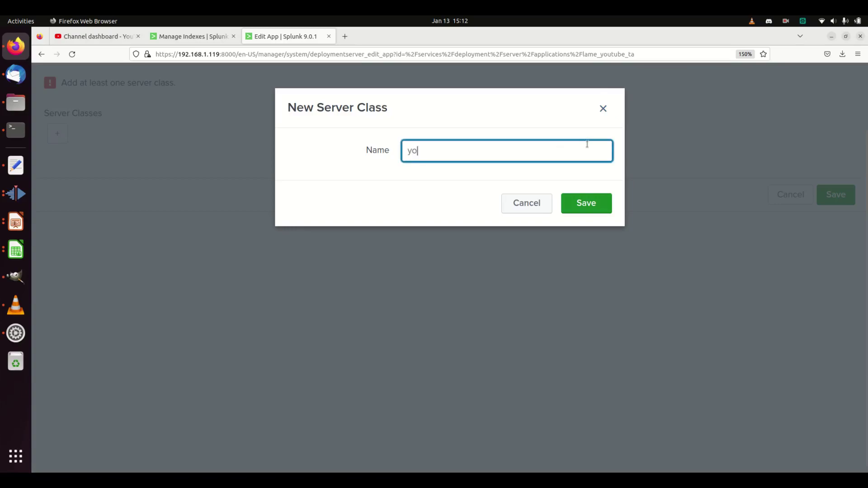
{"action": "type", "text": "utube_exampel"}
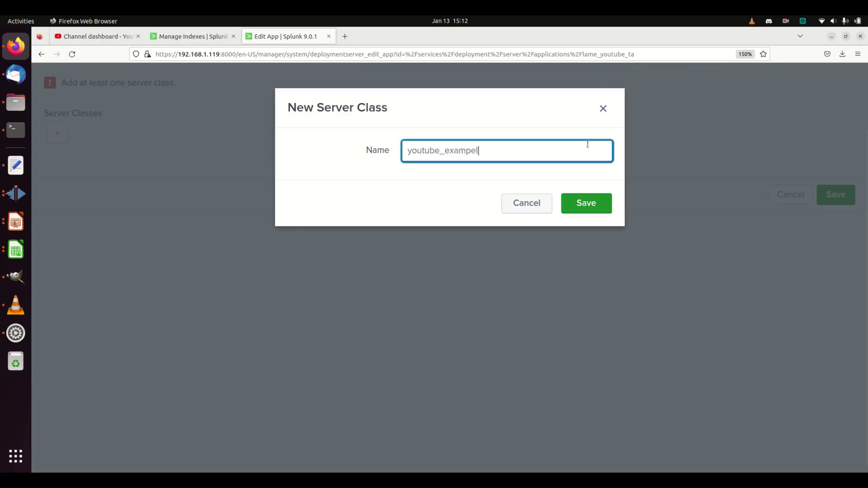
{"action": "key", "text": "BackSpace"}
{"action": "type", "text": "le"}
{"action": "left_click", "coordinate": [583, 211]}
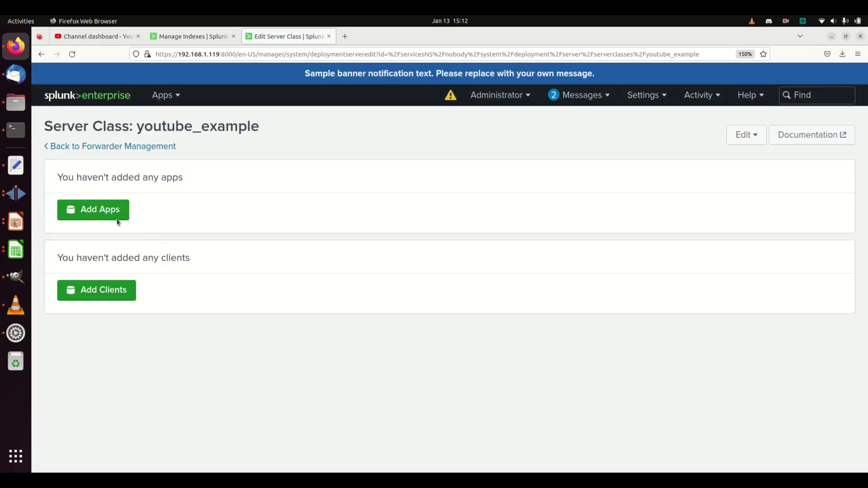
Add the lame_youtube_ta app to the youtube_example server class and save the selection
{"action": "left_click", "coordinate": [100, 212]}
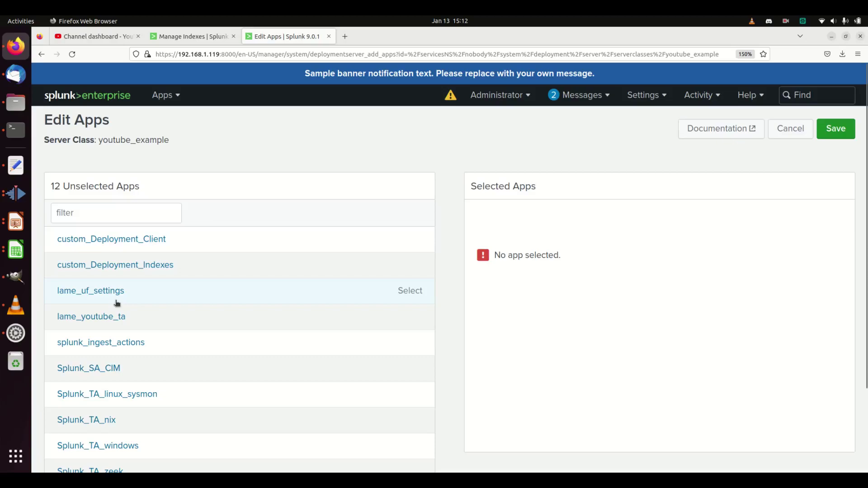
{"action": "left_click", "coordinate": [99, 320]}
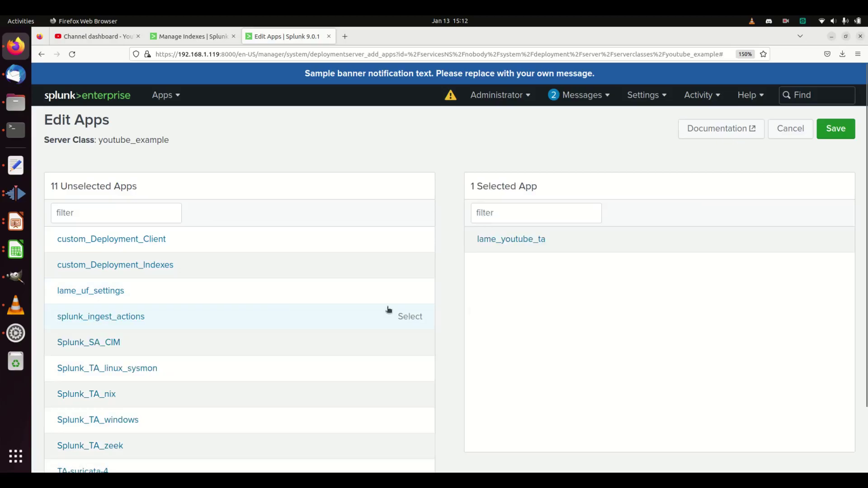
{"action": "left_click", "coordinate": [843, 132]}
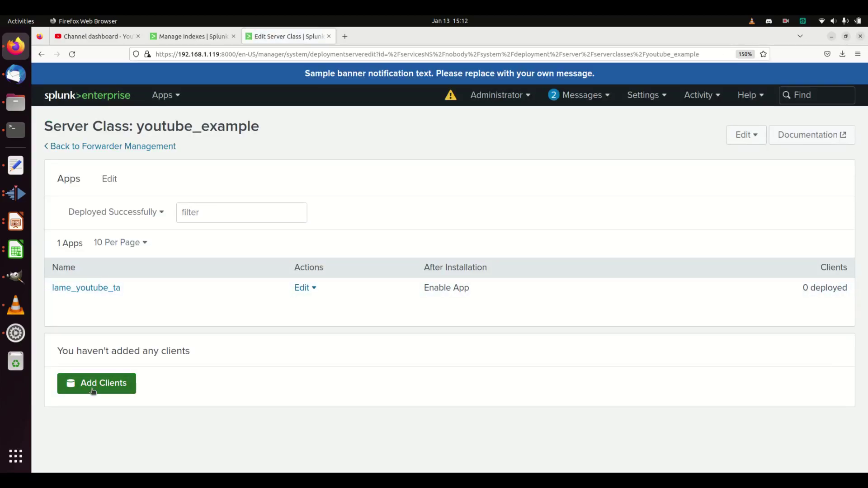
Start adding clients to youtube_example and copy the DNS name 192.168.1.105 from the client list into the include list
{"action": "left_click", "coordinate": [93, 391]}
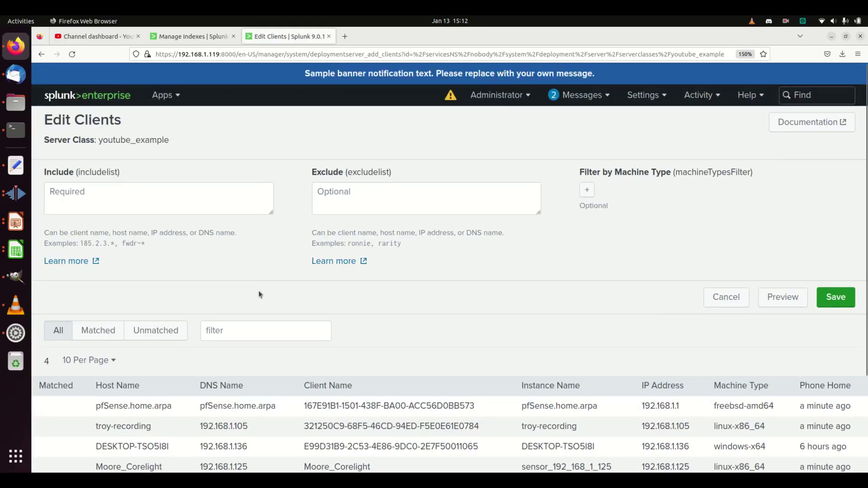
{"action": "left_click", "coordinate": [113, 199]}
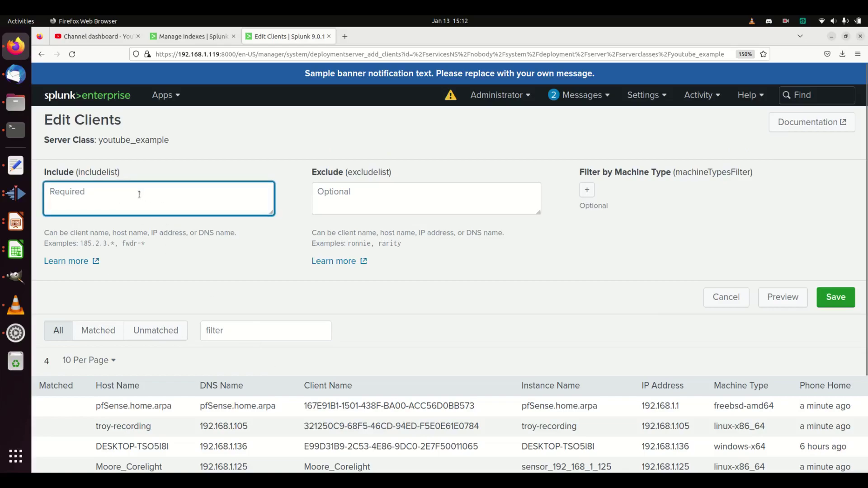
{"action": "scroll", "coordinate": [518, 432], "scroll_direction": "down", "scroll_amount": 3}
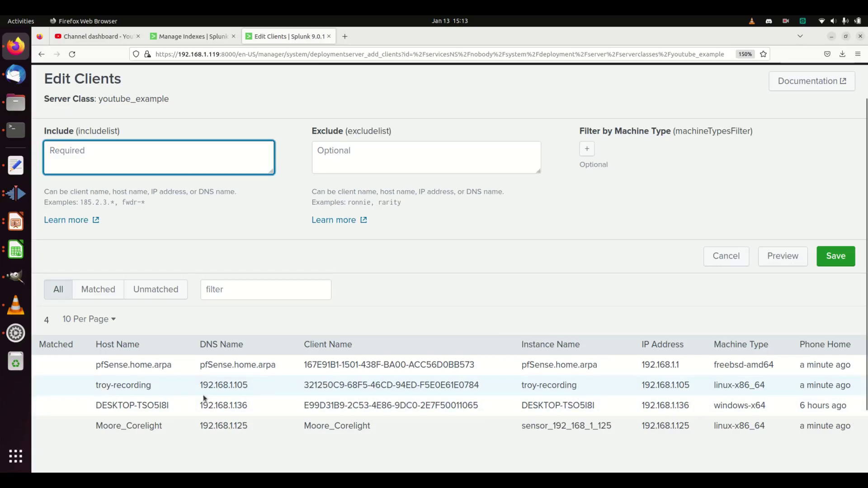
{"action": "mouse_move", "coordinate": [202, 387]}
{"action": "left_mouse_down"}
{"action": "mouse_move", "coordinate": [249, 387]}
{"action": "mouse_move", "coordinate": [202, 387]}
{"action": "left_mouse_up"}
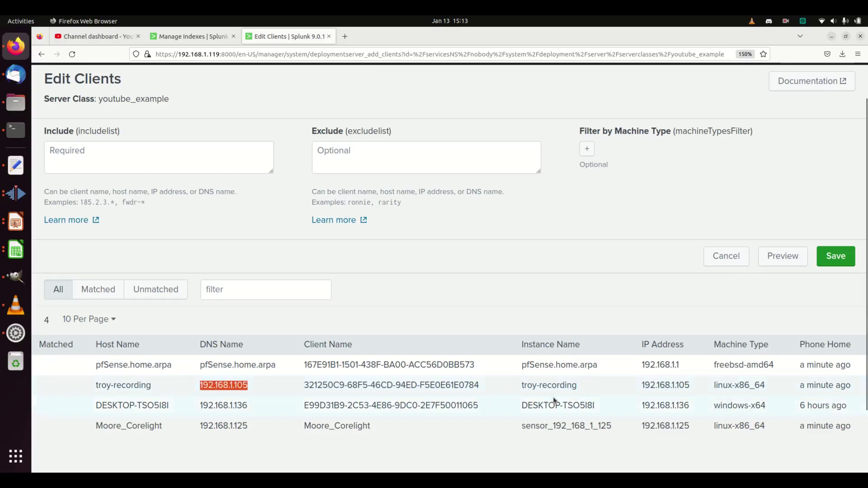
{"action": "right_click", "coordinate": [226, 383]}
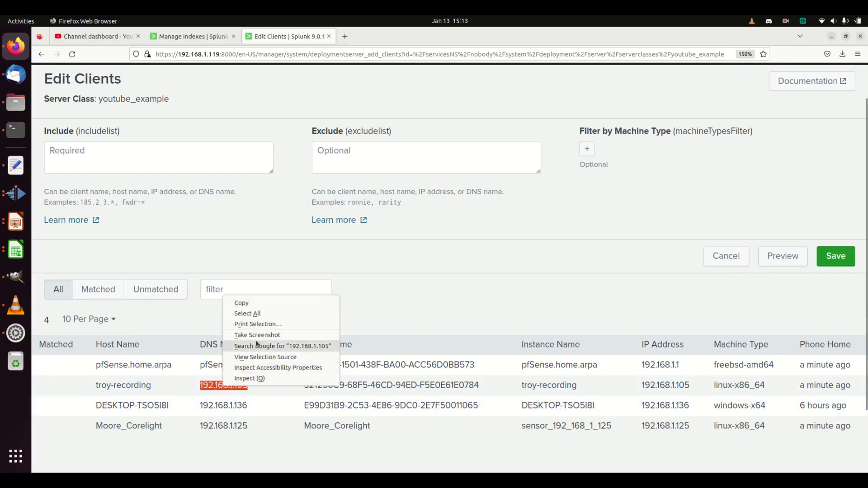
{"action": "left_click", "coordinate": [237, 302]}
{"action": "left_click", "coordinate": [155, 153]}
{"action": "right_click", "coordinate": [155, 154]}
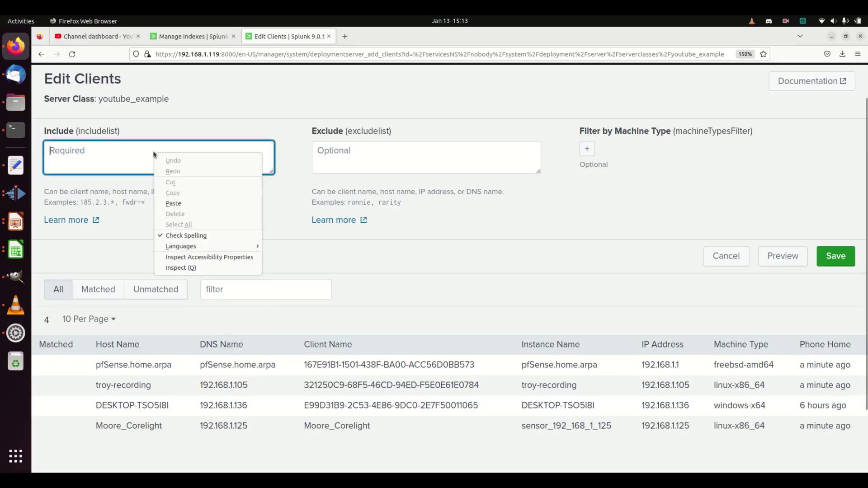
{"action": "left_click", "coordinate": [177, 198]}
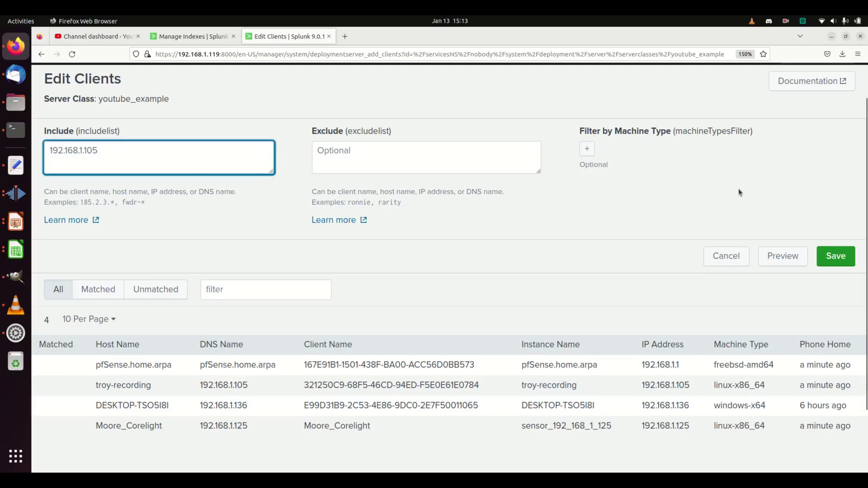
Preview which clients the include list covers and show only the matched ones
{"action": "left_click", "coordinate": [789, 255]}
{"action": "left_click", "coordinate": [789, 254]}
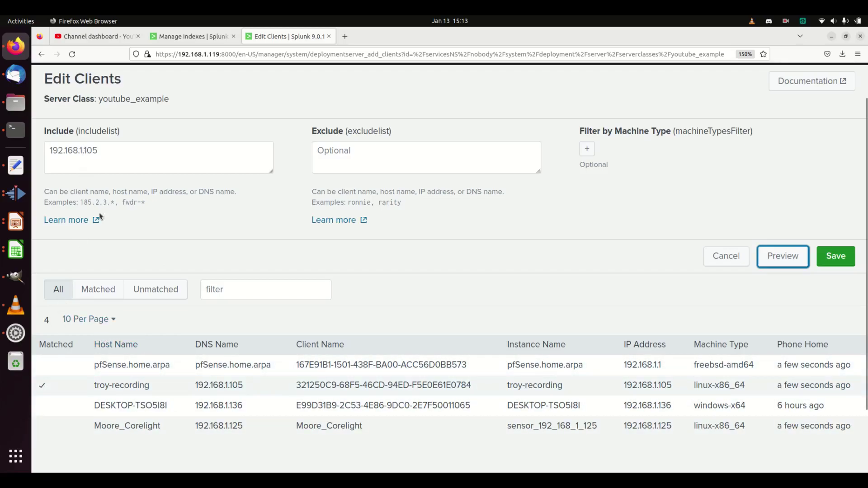
{"action": "left_click", "coordinate": [97, 293]}
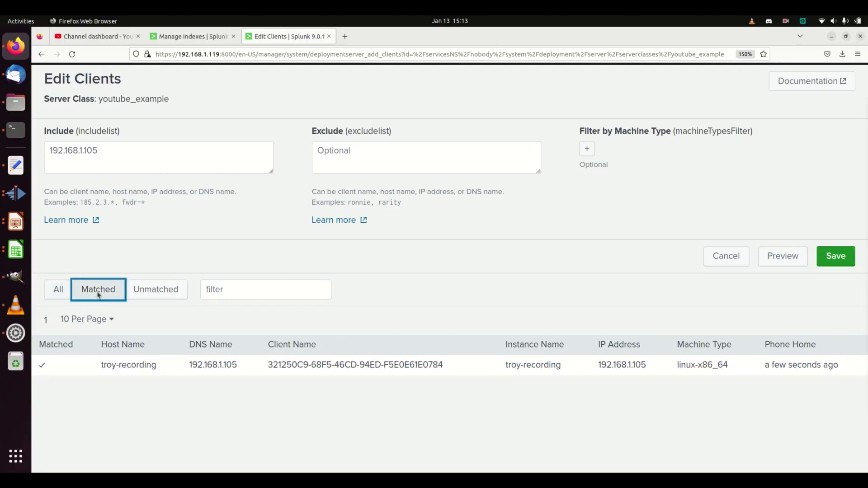
View the clients not matched by the include list, and bring back the full client list
{"action": "left_click", "coordinate": [158, 291]}
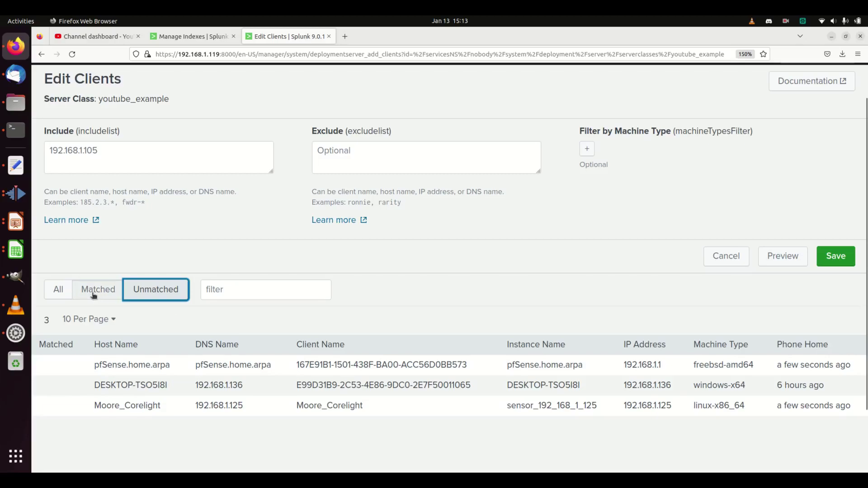
{"action": "left_click", "coordinate": [58, 290]}
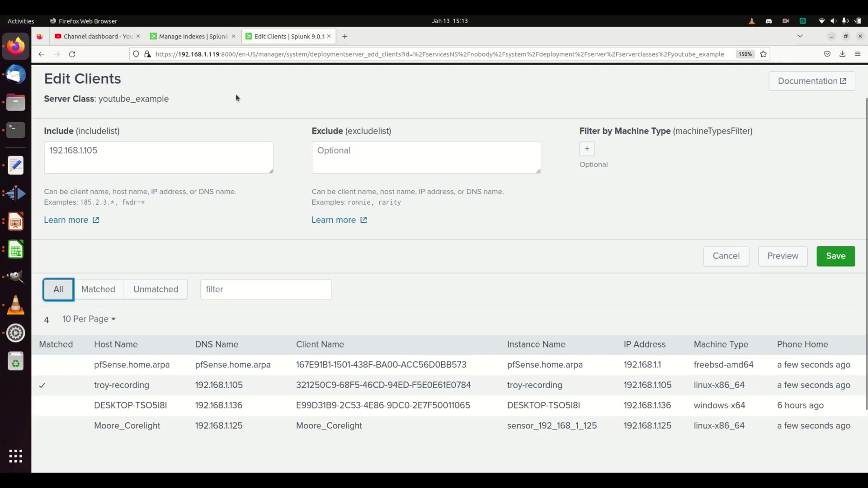
Open the Search & Reporting app in the browser tab that shows the indexes
{"action": "left_click", "coordinate": [194, 42]}
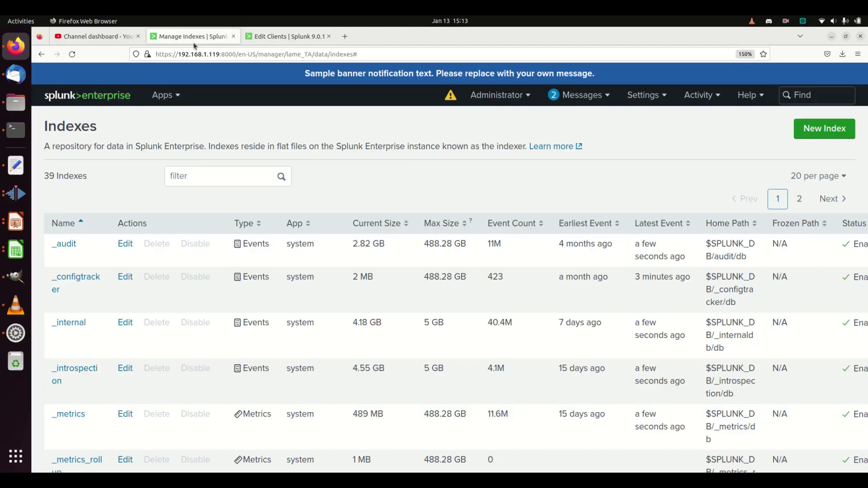
{"action": "left_click", "coordinate": [163, 95]}
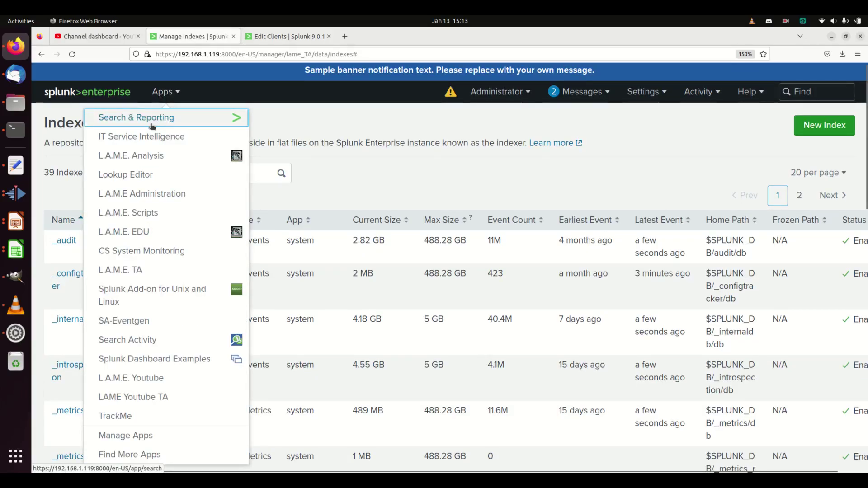
{"action": "left_click", "coordinate": [152, 122]}
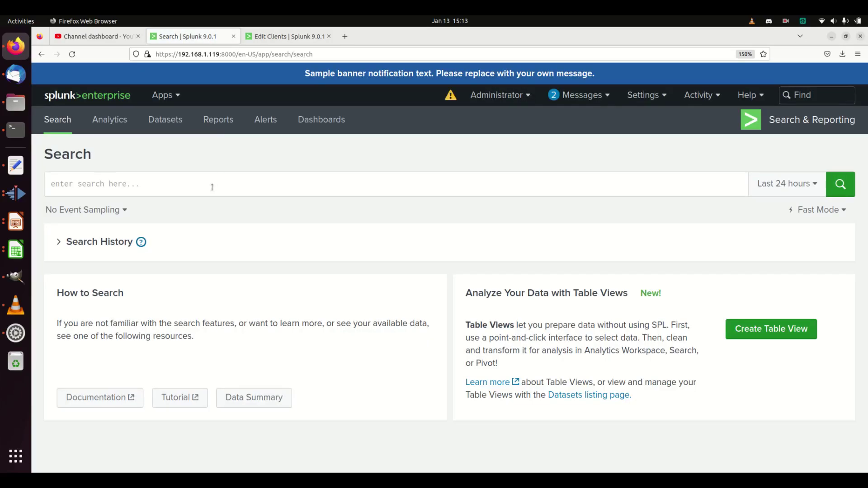
Enter index=lame_training as the search query, leaving room for a host filter
{"action": "left_click", "coordinate": [260, 175]}
{"action": "type", "text": "idnex="}
{"action": "key", "text": "BackSpace"}
{"action": "key", "text": "BackSpace"}
{"action": "key", "text": "BackSpace"}
{"action": "key", "text": "BackSpace"}
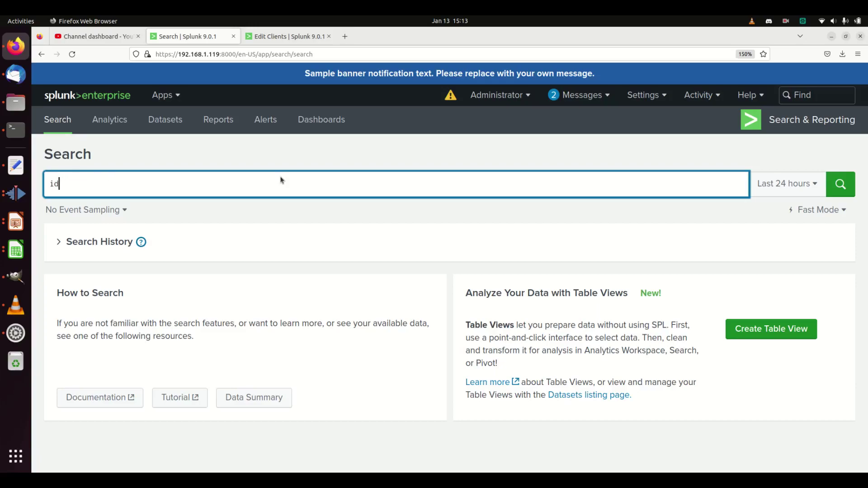
{"action": "key", "text": "BackSpace"}
{"action": "type", "text": "ndex=lame_training"}
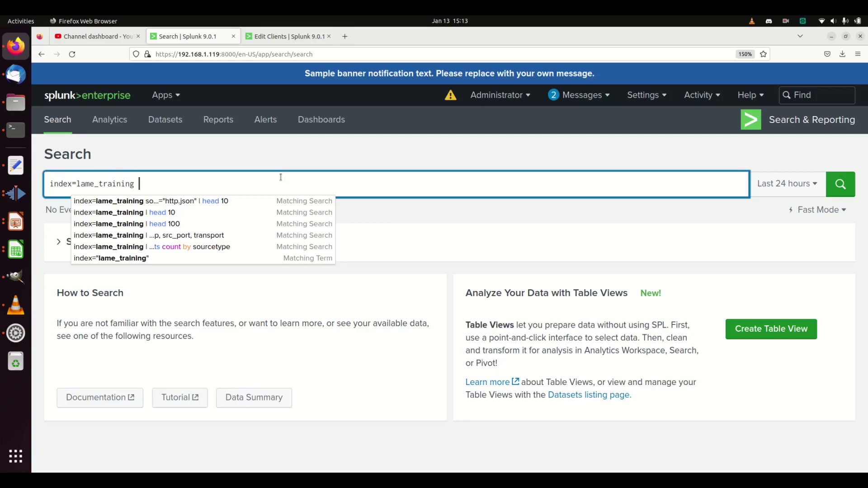
{"action": "type", "text": " host="}
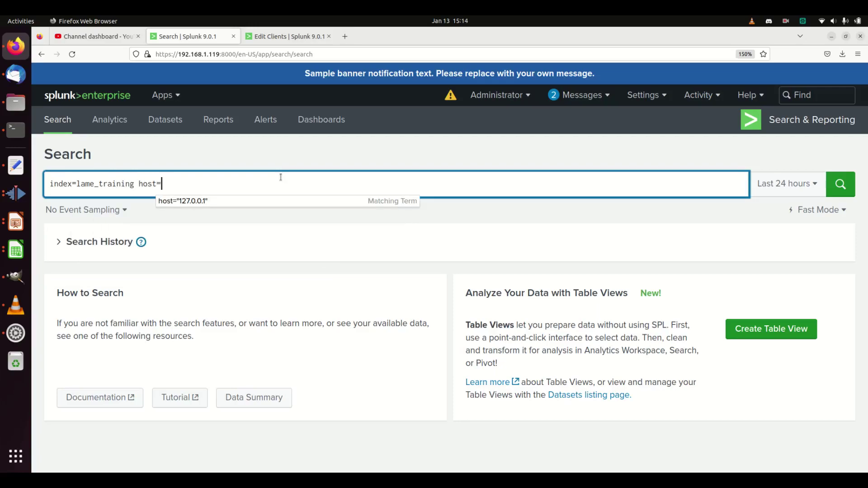
{"action": "key", "text": "BackSpace"}
{"action": "key", "text": "BackSpace"}
{"action": "key", "text": "BackSpace"}
{"action": "key", "text": "BackSpace"}
{"action": "key", "text": "BackSpace"}
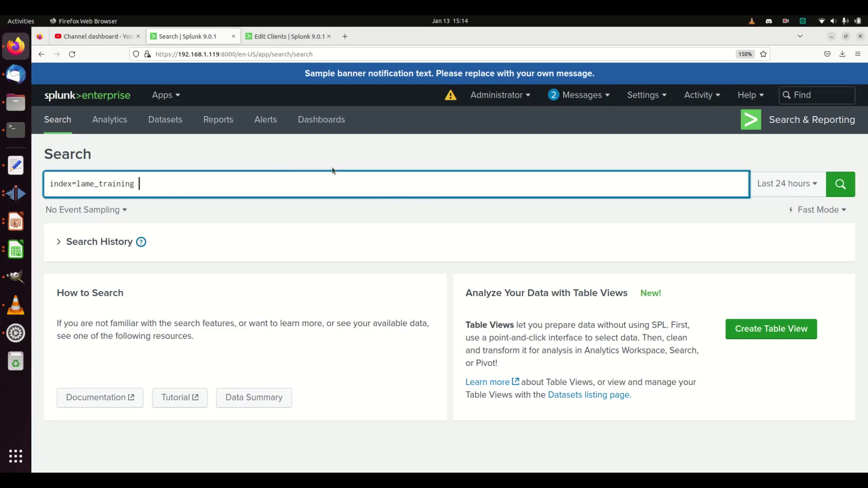
Copy the instance name troy-recording from the client list and add it to the search as a host filter
{"action": "left_click", "coordinate": [307, 38]}
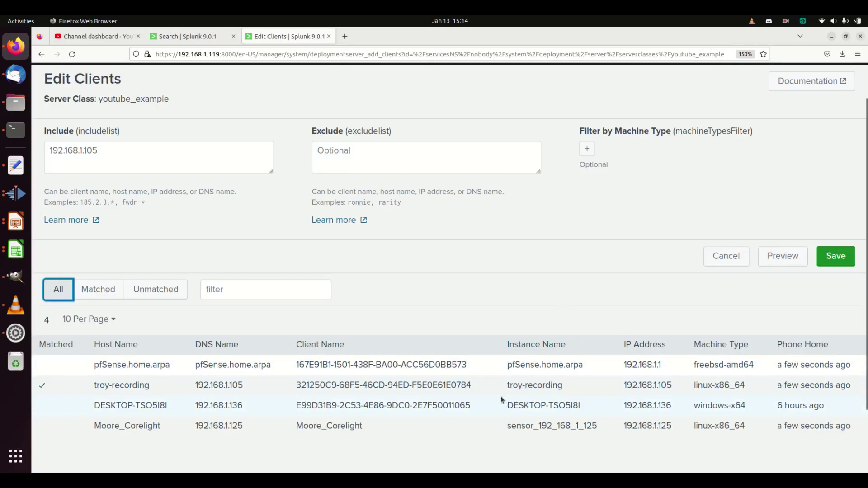
{"action": "left_click_drag", "start_coordinate": [509, 385], "coordinate": [565, 386]}
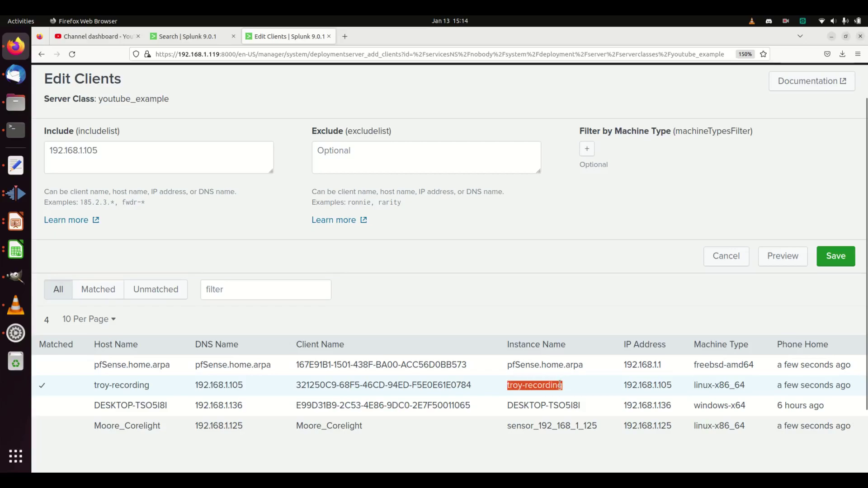
{"action": "left_click", "coordinate": [189, 39]}
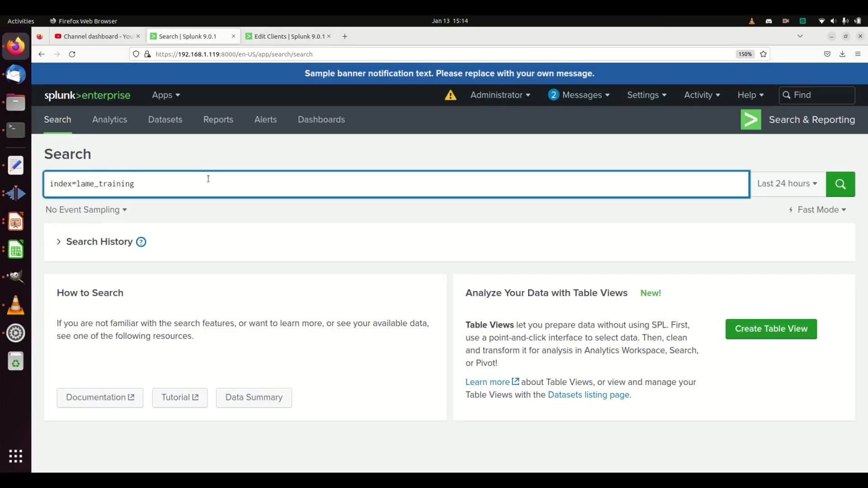
{"action": "type", "text": "host="}
{"action": "key", "text": "ctrl+v"}
{"action": "type", "text": "\""}
{"action": "key", "text": "Left"}
Switch to the terminal, change from deployment-apps into the lame_youtube_ta folder and list its contents
{"action": "key", "text": "alt+Tab"}
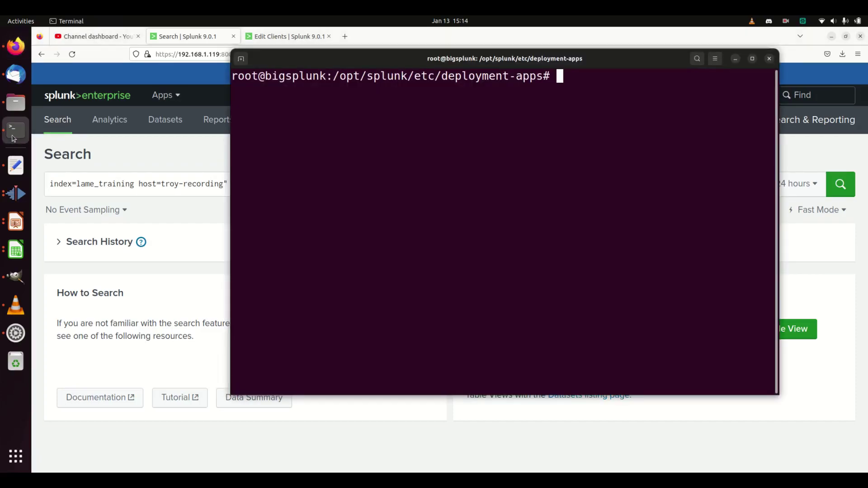
{"action": "type", "text": "ls"}
{"action": "key", "text": "Return"}
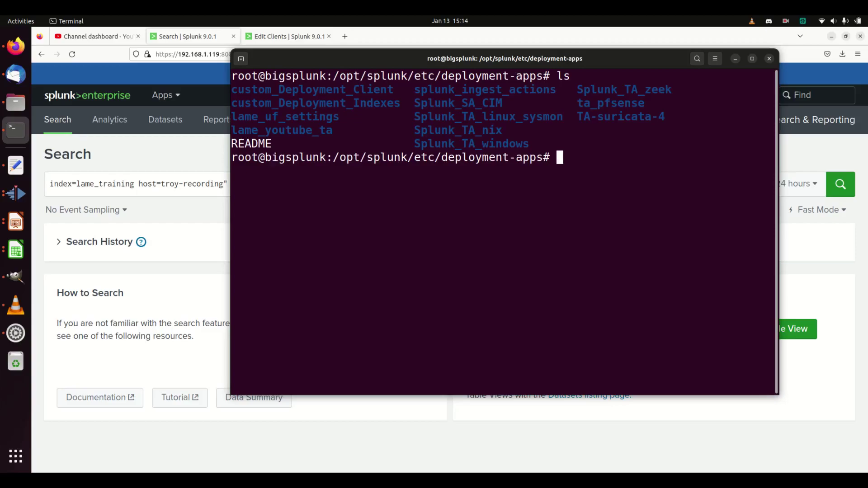
{"action": "type", "text": "cd"}
{"action": "key", "text": "BackSpace"}
{"action": "key", "text": "BackSpace"}
{"action": "key", "text": "BackSpace"}
{"action": "type", "text": "cd lame_you"}
{"action": "key", "text": "Tab"}
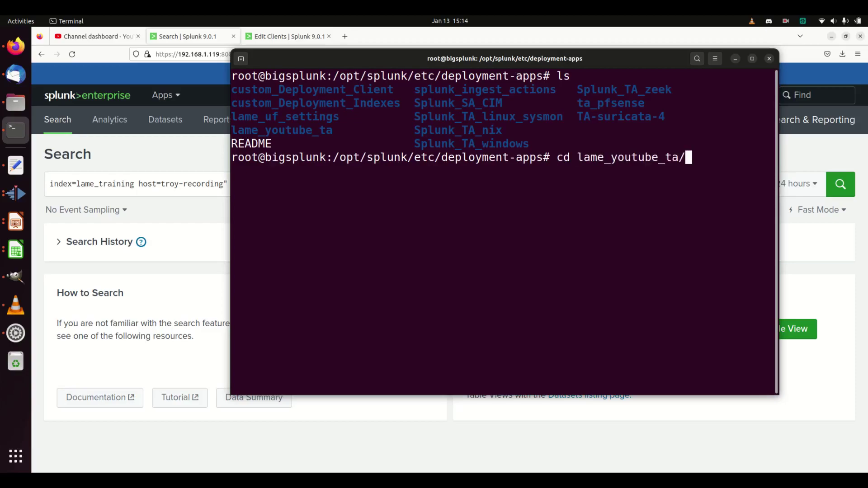
{"action": "key", "text": "Return"}
{"action": "type", "text": "ls"}
{"action": "key", "text": "Return"}
Change into the app's local folder, list its files and open inputs.conf in nano
{"action": "type", "text": "cd la"}
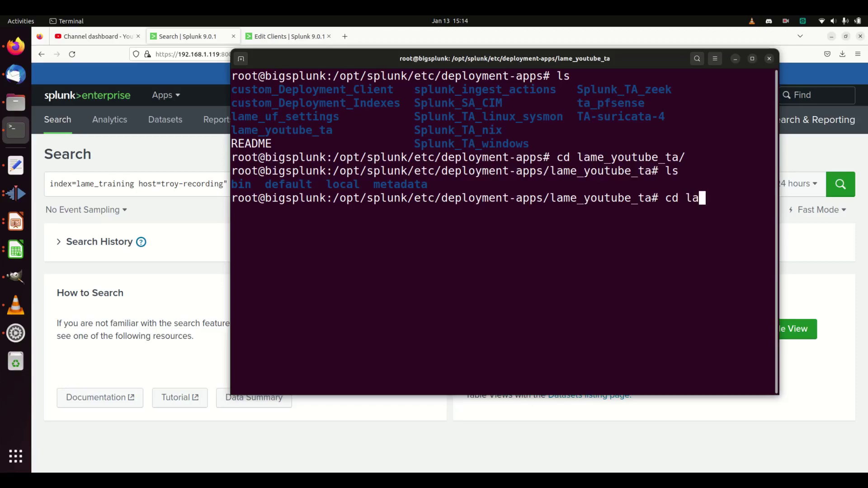
{"action": "key", "text": "BackSpace"}
{"action": "type", "text": "ocal"}
{"action": "key", "text": "Return"}
{"action": "type", "text": "ls"}
{"action": "key", "text": "Return"}
{"action": "type", "text": "in"}
{"action": "key", "text": "BackSpace"}
{"action": "key", "text": "BackSpace"}
{"action": "type", "text": "nano inputs.conf"}
{"action": "key", "text": "Return"}
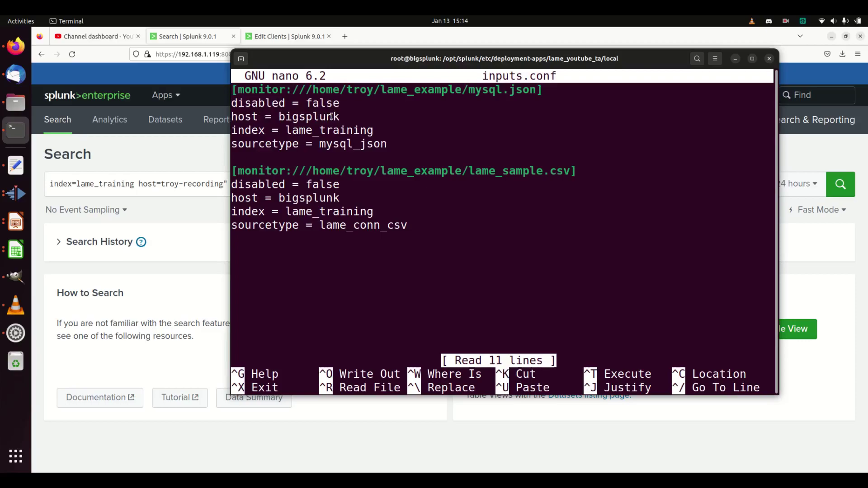
Delete the host line from the mysql.json monitor stanza in inputs.conf
{"action": "key", "text": "Down"}
{"action": "key", "text": "Down"}
{"action": "key", "text": "Delete"}
{"action": "key", "text": "Delete"}
{"action": "key", "text": "Delete"}
{"action": "key", "text": "Delete"}
{"action": "key", "text": "Delete"}
{"action": "key", "text": "Delete"}
{"action": "key", "text": "Delete"}
{"action": "key", "text": "Delete"}
{"action": "key", "text": "Delete"}
{"action": "key", "text": "Delete"}
{"action": "key", "text": "Delete"}
{"action": "key", "text": "Delete"}
{"action": "key", "text": "Delete"}
{"action": "key", "text": "Delete"}
{"action": "key", "text": "Delete"}
{"action": "key", "text": "Delete"}
{"action": "key", "text": "Delete"}
Delete the host line from the lame_sample.csv monitor stanza, leaving no blank line behind
{"action": "key", "text": "Down"}
{"action": "key", "text": "Down"}
{"action": "key", "text": "Down"}
{"action": "key", "text": "Down"}
{"action": "key", "text": "Up"}
{"action": "key", "text": "Delete"}
{"action": "key", "text": "Delete"}
{"action": "key", "text": "Delete"}
{"action": "key", "text": "Delete"}
{"action": "key", "text": "Delete"}
{"action": "key", "text": "Delete"}
{"action": "key", "text": "Delete"}
{"action": "key", "text": "Delete"}
{"action": "key", "text": "Delete"}
{"action": "key", "text": "Delete"}
{"action": "key", "text": "Delete"}
{"action": "key", "text": "Delete"}
{"action": "key", "text": "Delete"}
{"action": "key", "text": "Delete"}
{"action": "key", "text": "Delete"}
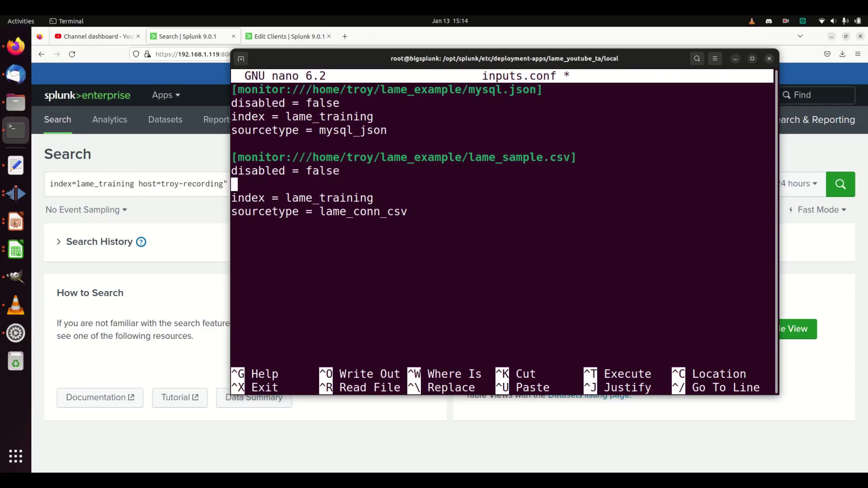
{"action": "key", "text": "Delete"}
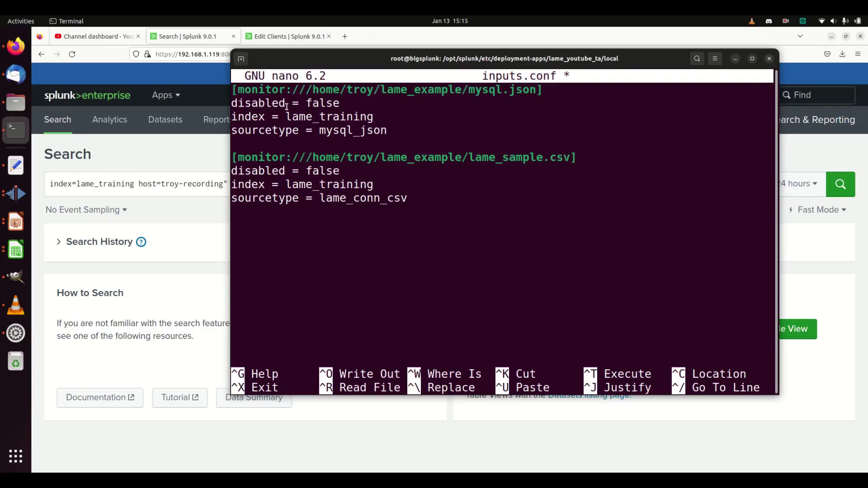
Check the monitored files in the lame_example folder, and save inputs.conf under its existing name while exiting nano
{"action": "left_click", "coordinate": [15, 103]}
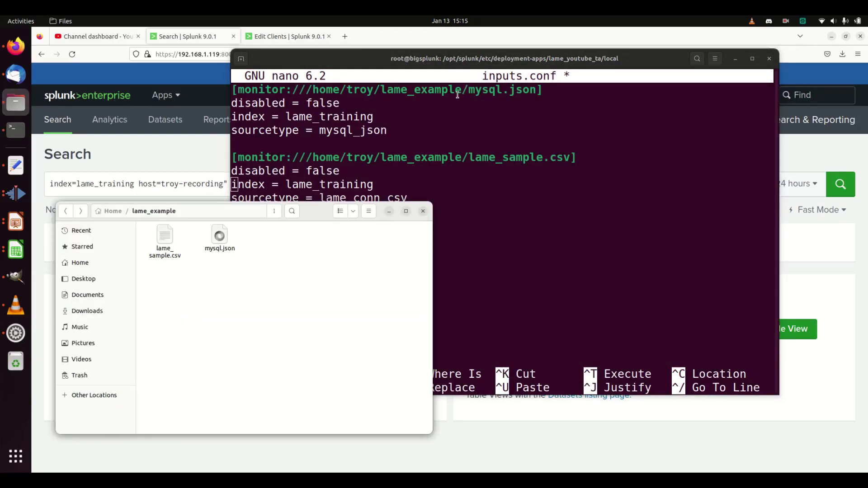
{"action": "left_click", "coordinate": [474, 139]}
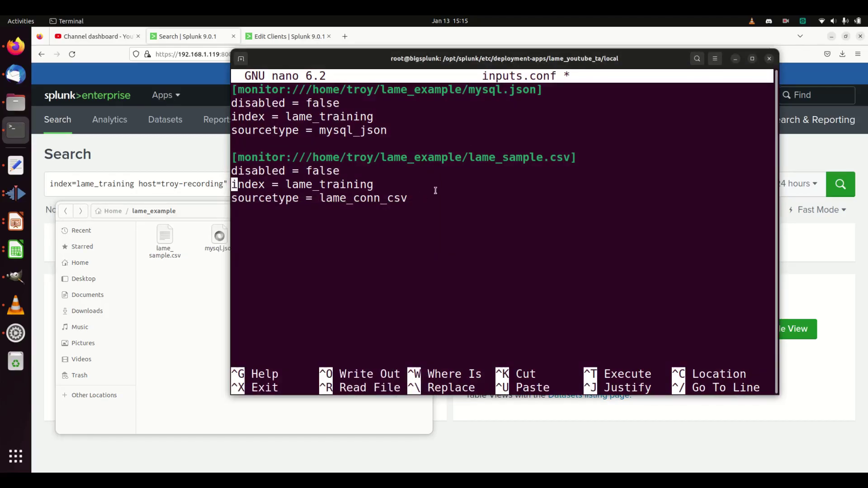
{"action": "key", "text": "ctrl+x"}
{"action": "key", "text": "y"}
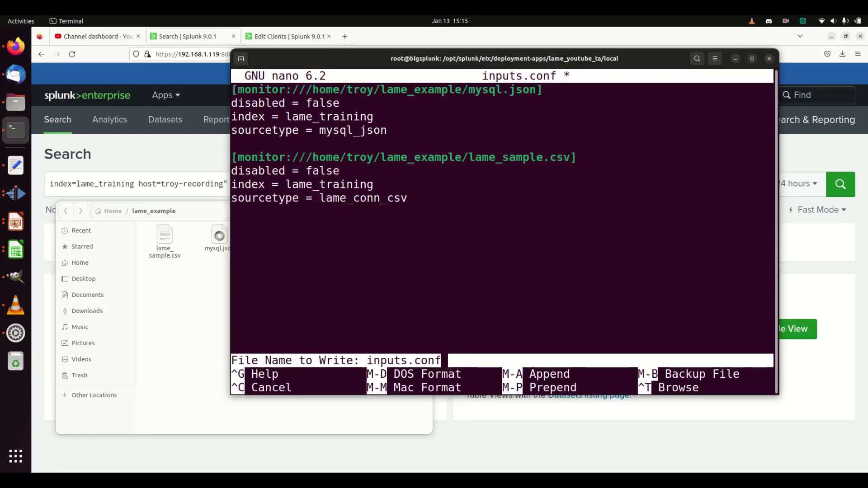
{"action": "key", "text": "Return"}
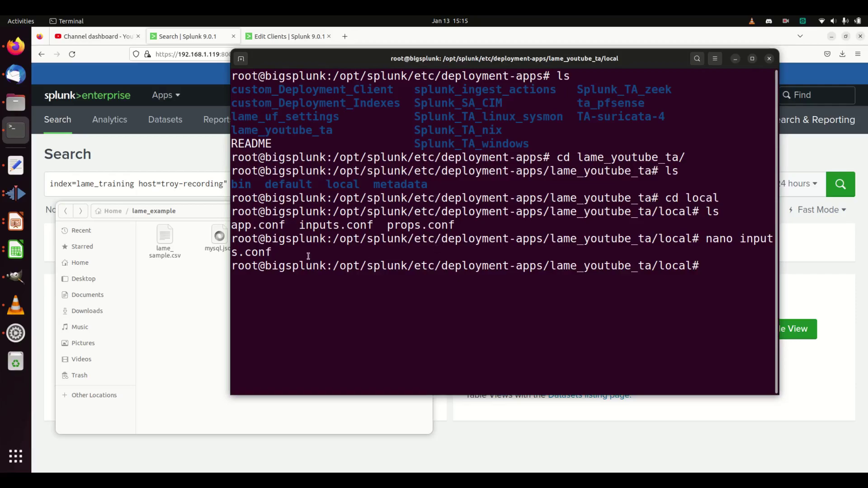
Switch to the browser, add the missing opening quote to the host filter and run the search in a real-time 30 second window
{"action": "left_click", "coordinate": [191, 162]}
{"action": "left_click", "coordinate": [245, 188]}
{"action": "key", "text": "Return"}
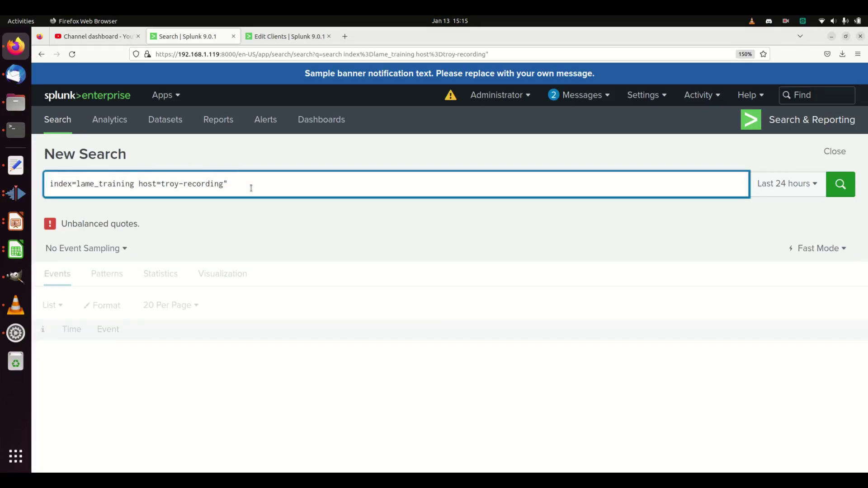
{"action": "key", "text": "ctrl+Left"}
{"action": "type", "text": "\""}
{"action": "key", "text": "Return"}
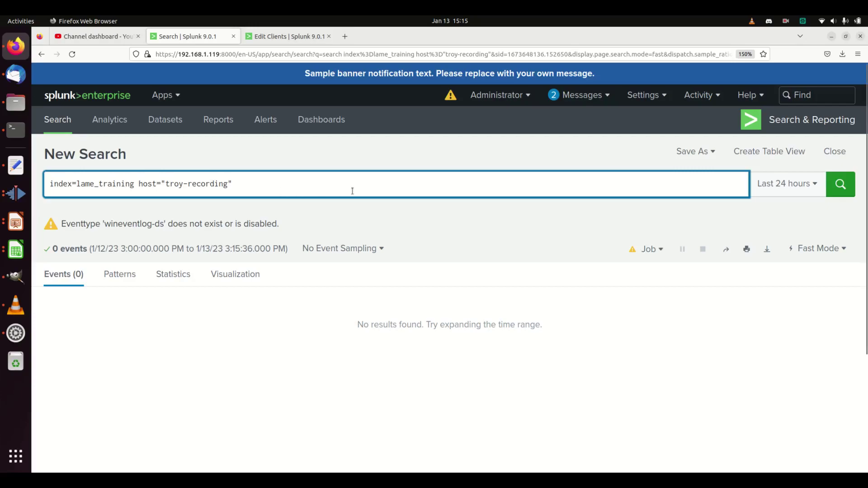
{"action": "left_click", "coordinate": [798, 188]}
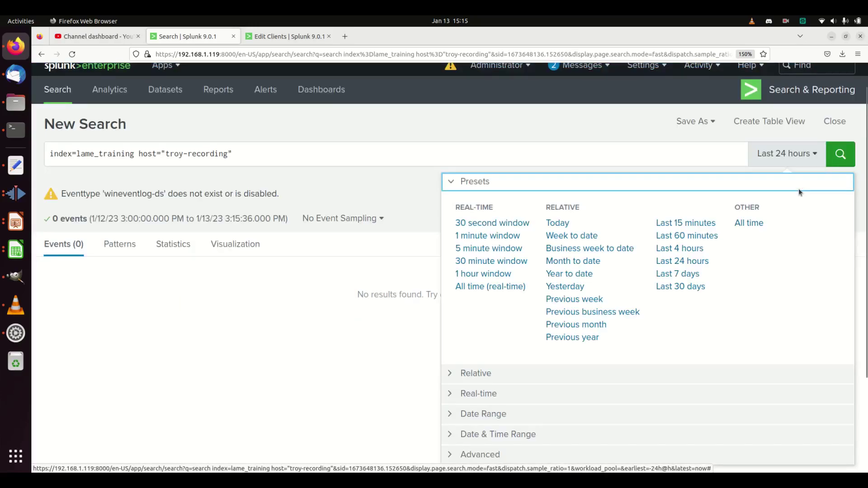
{"action": "left_click", "coordinate": [486, 226]}
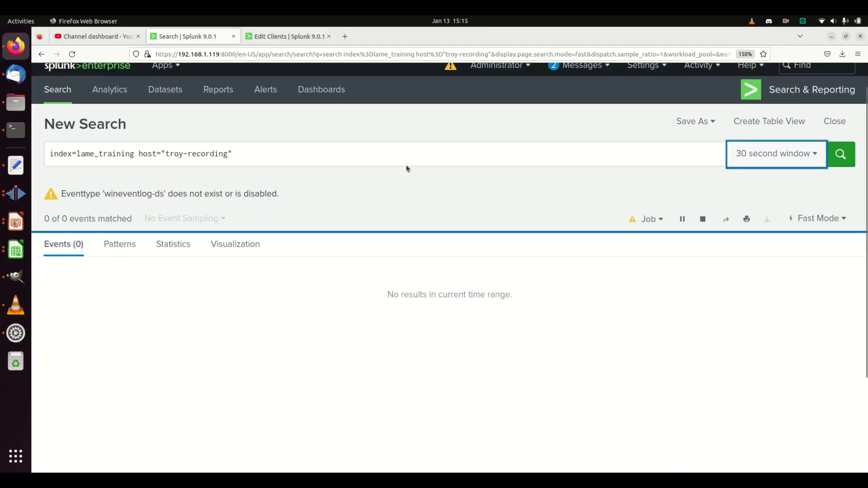
Save the client selection for youtube_example and review the server class's deployed apps and clients
{"action": "left_click", "coordinate": [282, 40]}
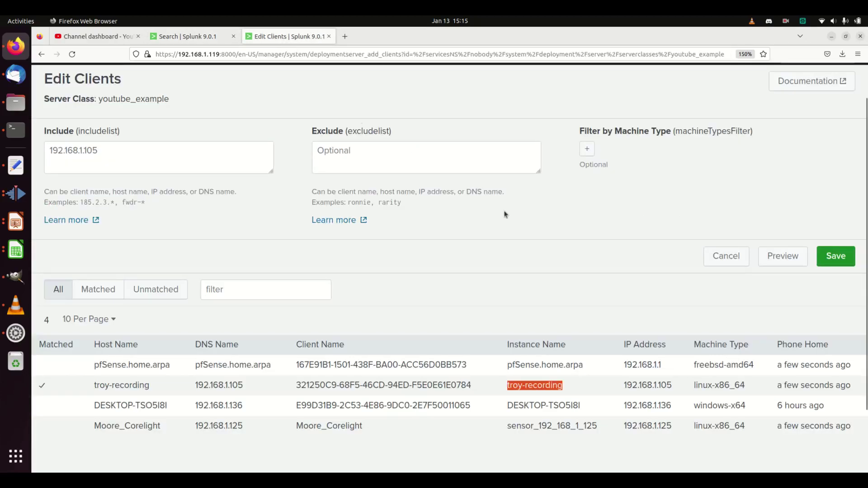
{"action": "left_click", "coordinate": [827, 264]}
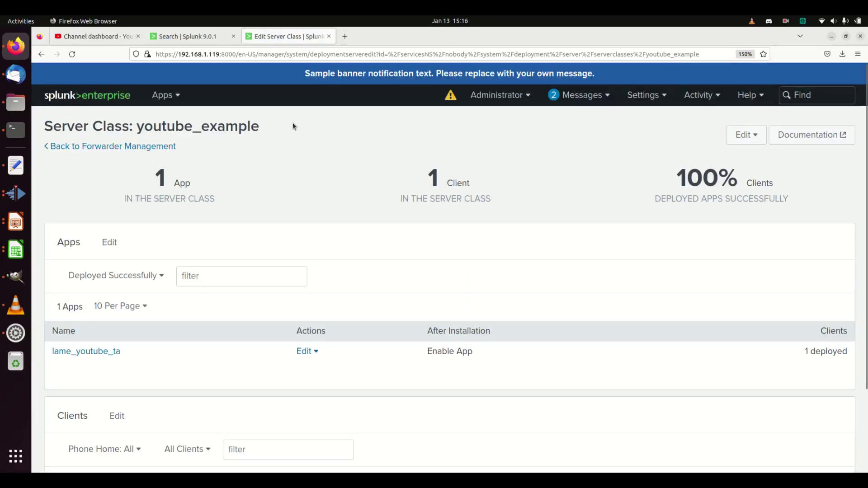
{"action": "left_click", "coordinate": [192, 36]}
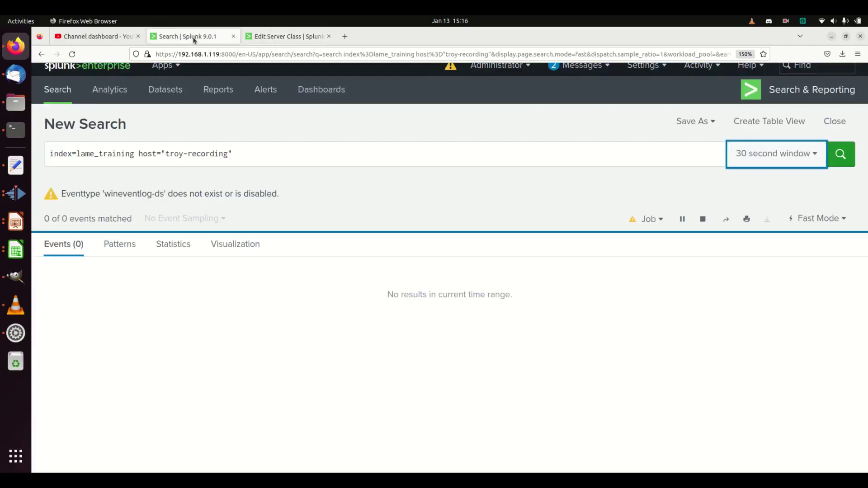
{"action": "left_click", "coordinate": [277, 41]}
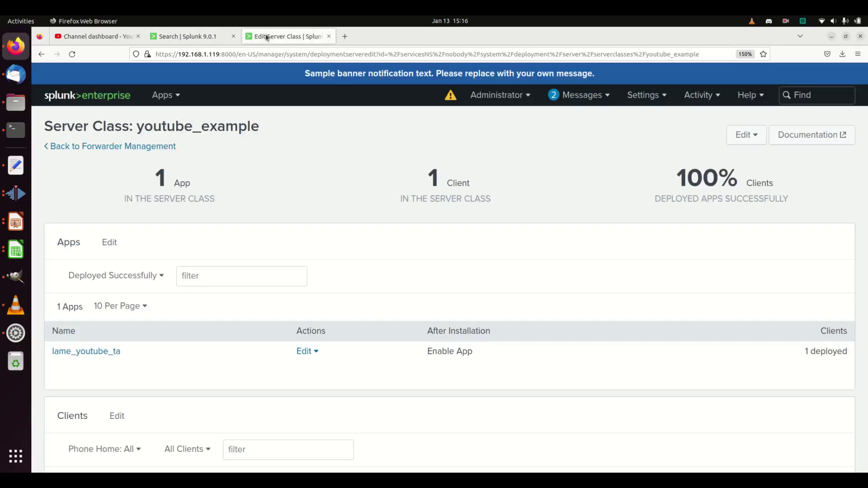
{"action": "scroll", "coordinate": [243, 332], "scroll_direction": "down", "scroll_amount": 2}
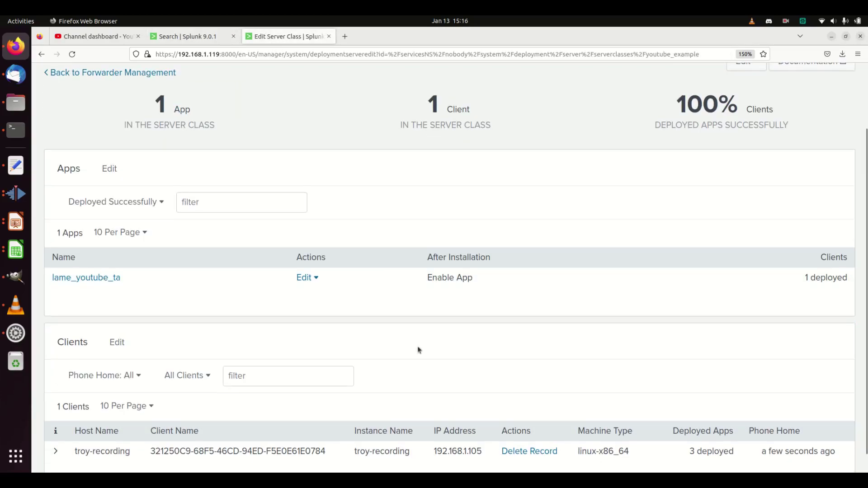
{"action": "scroll", "coordinate": [417, 346], "scroll_direction": "up", "scroll_amount": 2}
Return to the search page, remove the host filter from the lame_training query and run it in the real-time 30 second window
{"action": "left_click", "coordinate": [190, 37]}
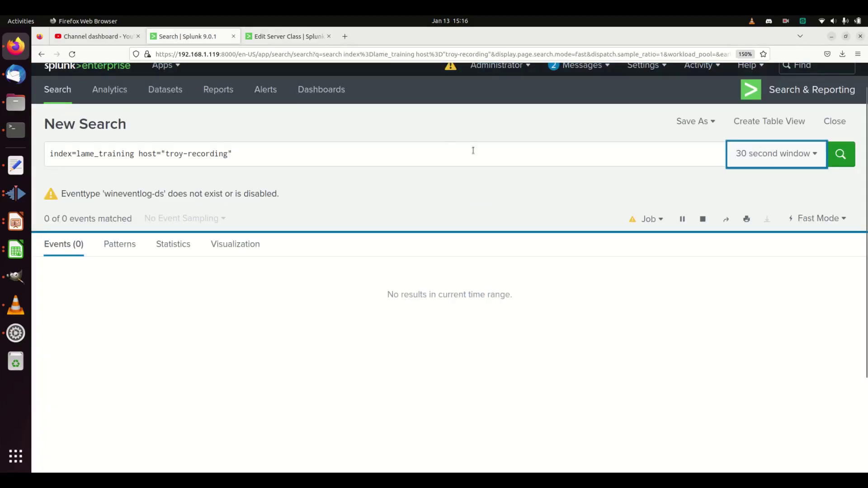
{"action": "left_click", "coordinate": [748, 146]}
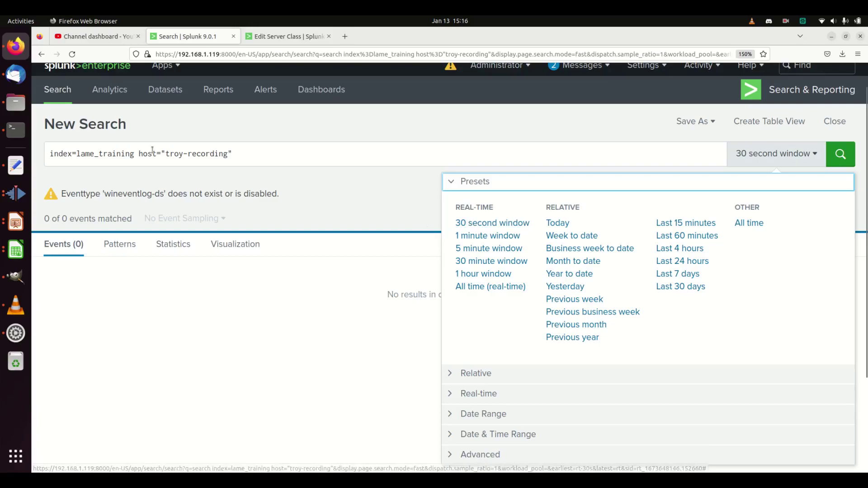
{"action": "left_click_drag", "start_coordinate": [140, 154], "coordinate": [250, 155]}
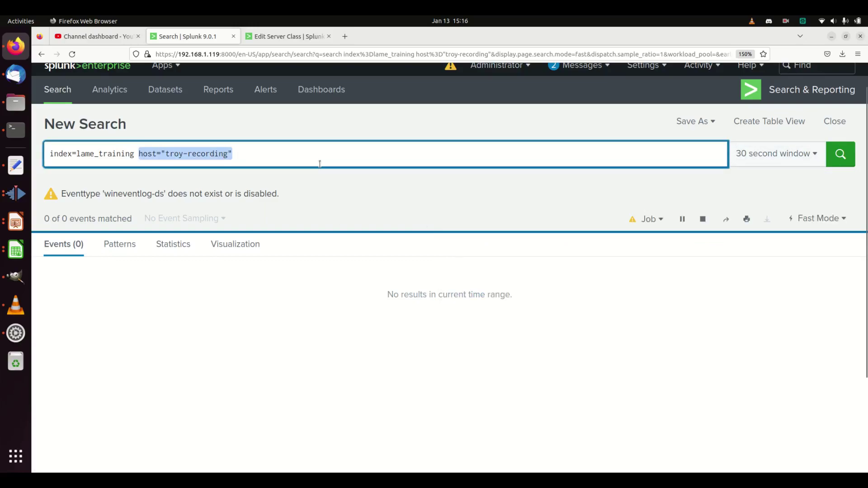
{"action": "key", "text": "BackSpace"}
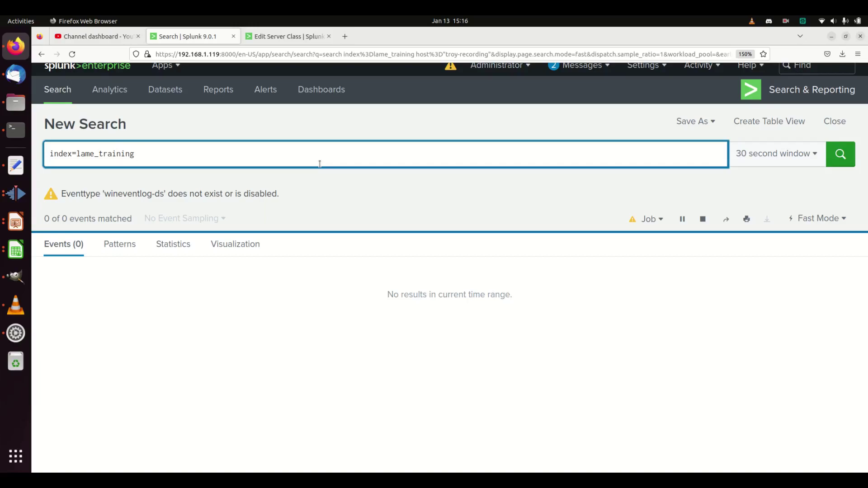
{"action": "left_click", "coordinate": [831, 157]}
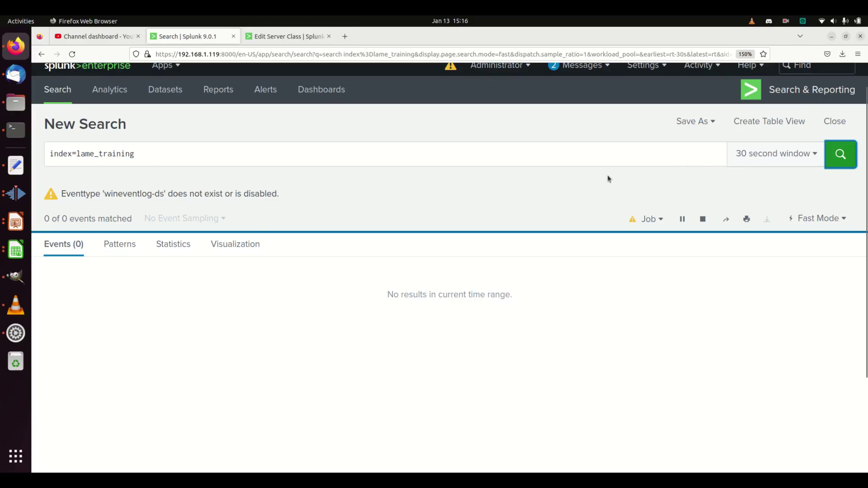
{"action": "left_click", "coordinate": [739, 159]}
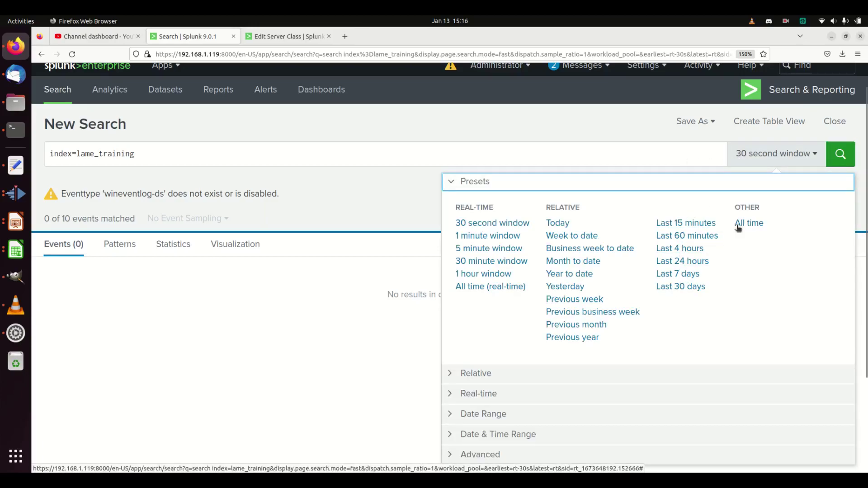
{"action": "left_click", "coordinate": [409, 155]}
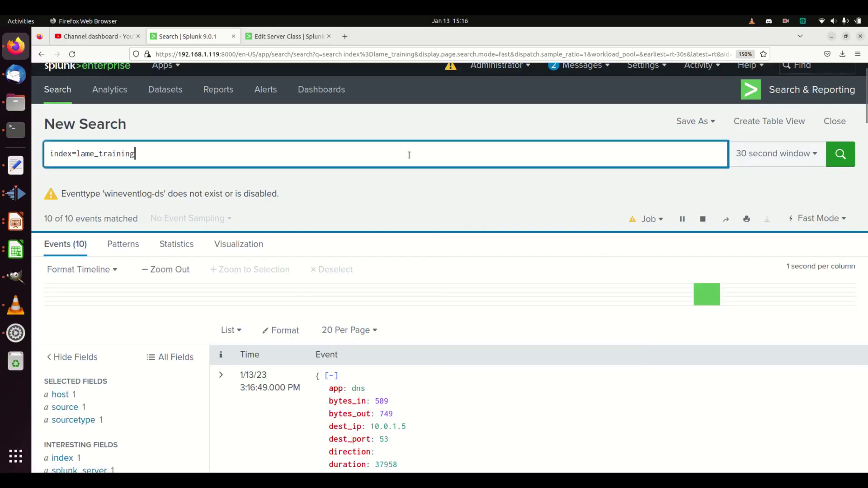
Inspect the host and sourcetype values of the events in the lame_training search
{"action": "scroll", "coordinate": [366, 283], "scroll_direction": "down", "scroll_amount": 2}
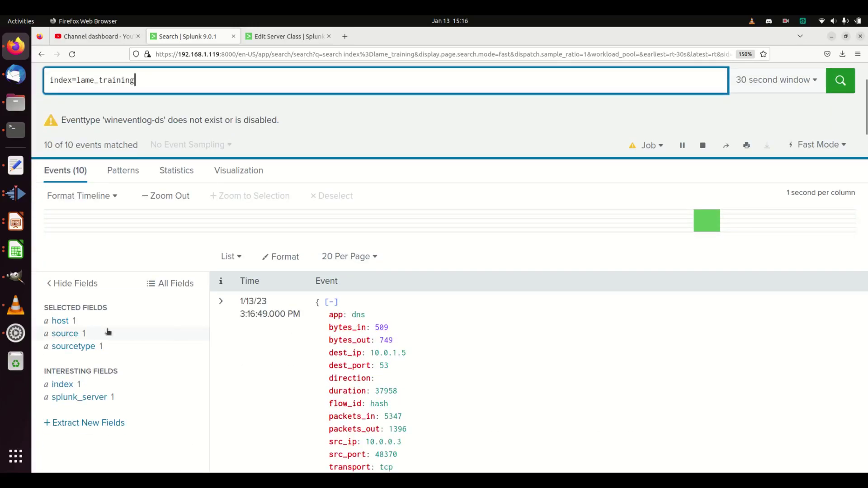
{"action": "left_click", "coordinate": [60, 322]}
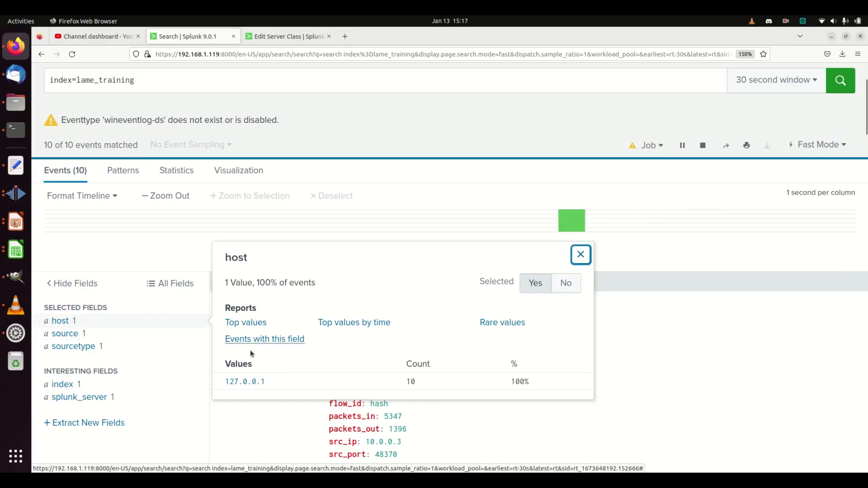
{"action": "scroll", "coordinate": [304, 385], "scroll_direction": "down", "scroll_amount": 1}
{"action": "scroll", "coordinate": [303, 385], "scroll_direction": "down", "scroll_amount": 2}
{"action": "left_click", "coordinate": [270, 334]}
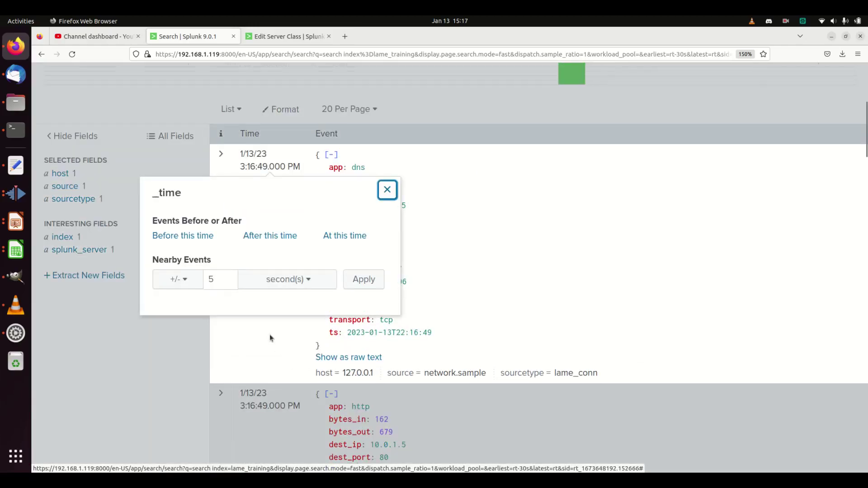
{"action": "scroll", "coordinate": [269, 335], "scroll_direction": "up", "scroll_amount": 2}
{"action": "left_click", "coordinate": [103, 168]}
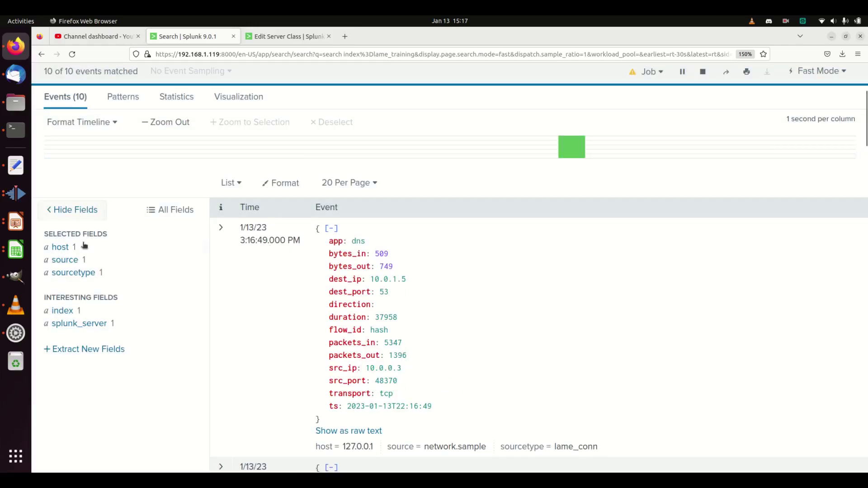
{"action": "left_click", "coordinate": [75, 273]}
{"action": "scroll", "coordinate": [115, 238], "scroll_direction": "up", "scroll_amount": 3}
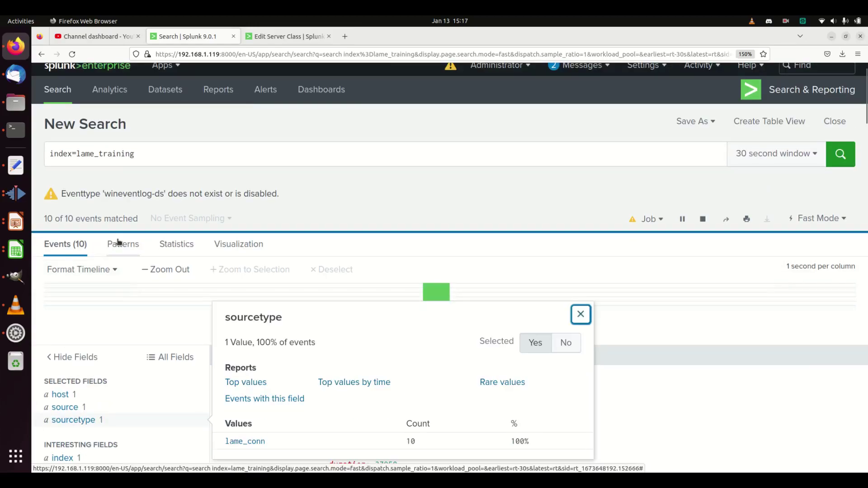
{"action": "left_click", "coordinate": [212, 163]}
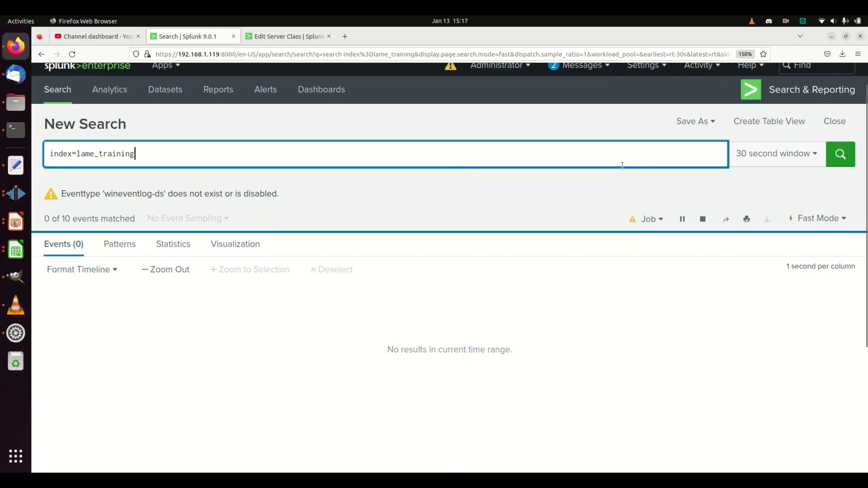
Stop the real-time search, add host="troy-recording" to the lame_training query and run it over all time
{"action": "left_click", "coordinate": [702, 219]}
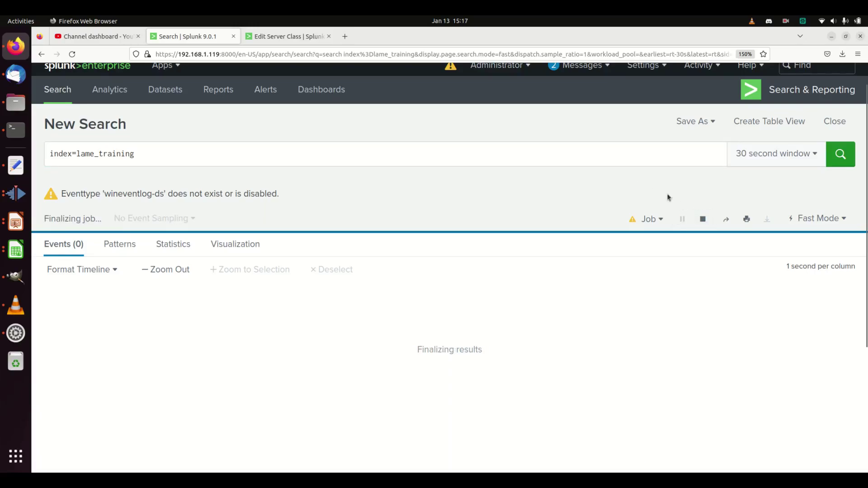
{"action": "left_click", "coordinate": [508, 157]}
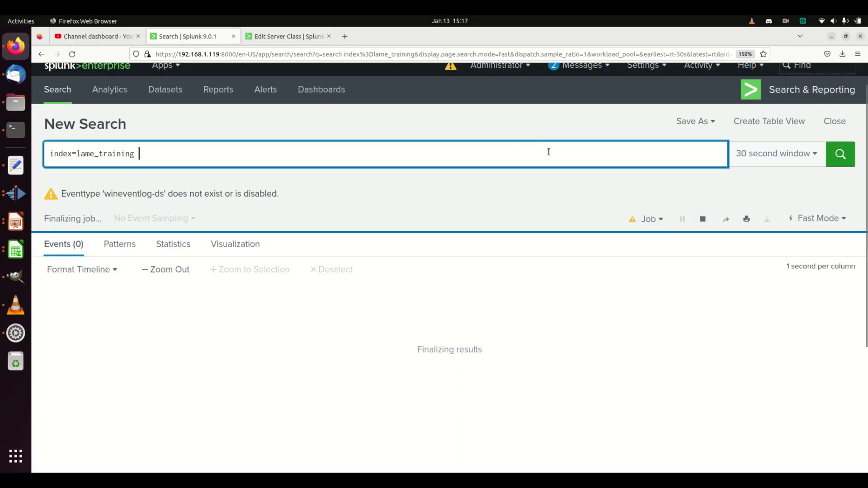
{"action": "type", "text": "host=\"troy-recording\""}
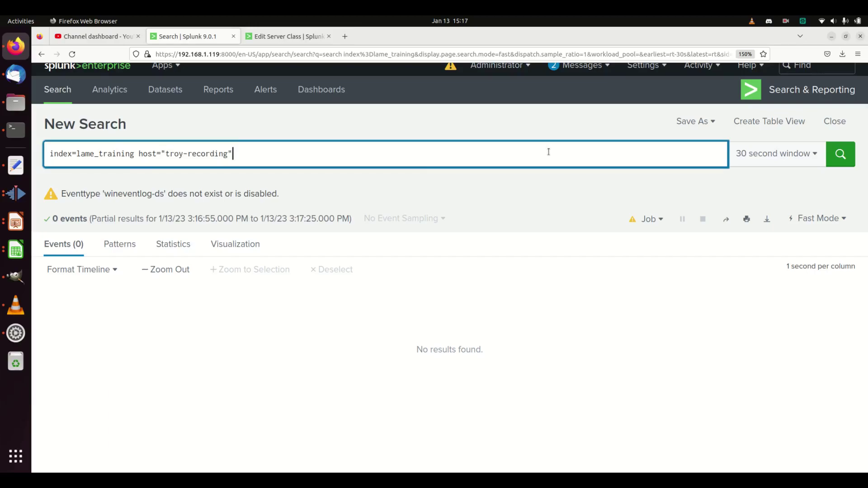
{"action": "left_click", "coordinate": [770, 153]}
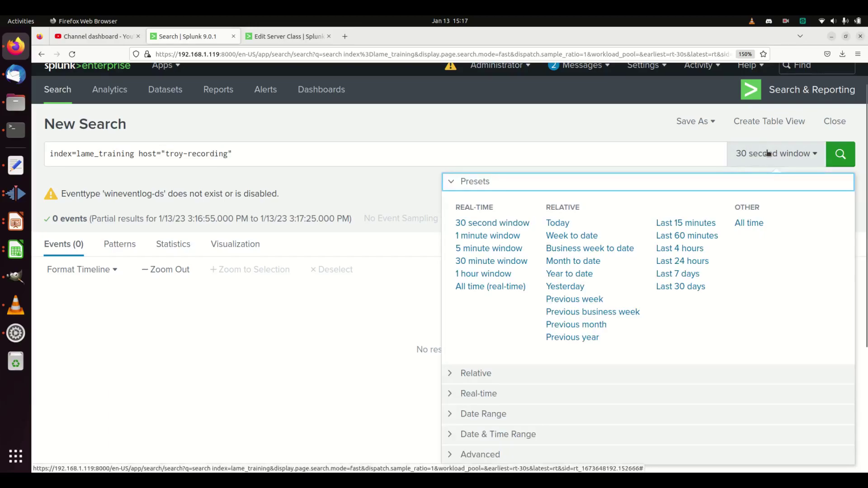
{"action": "left_click", "coordinate": [756, 224]}
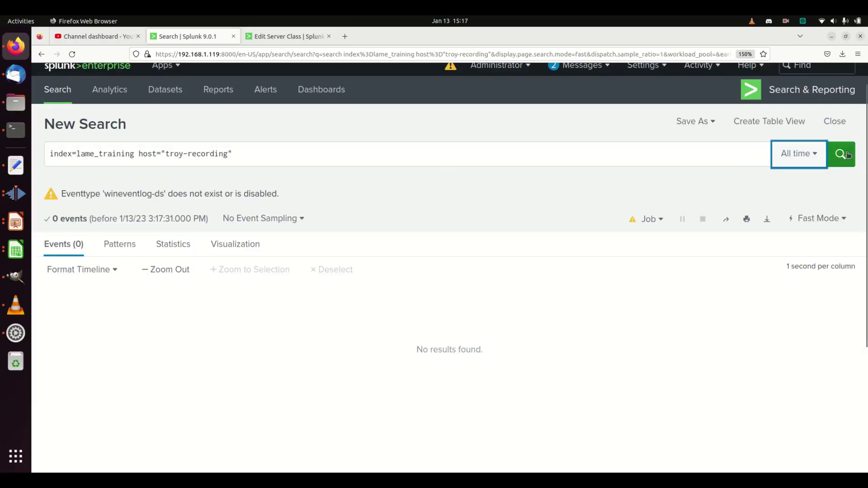
{"action": "key", "text": "Tab"}
{"action": "key", "text": "Return"}
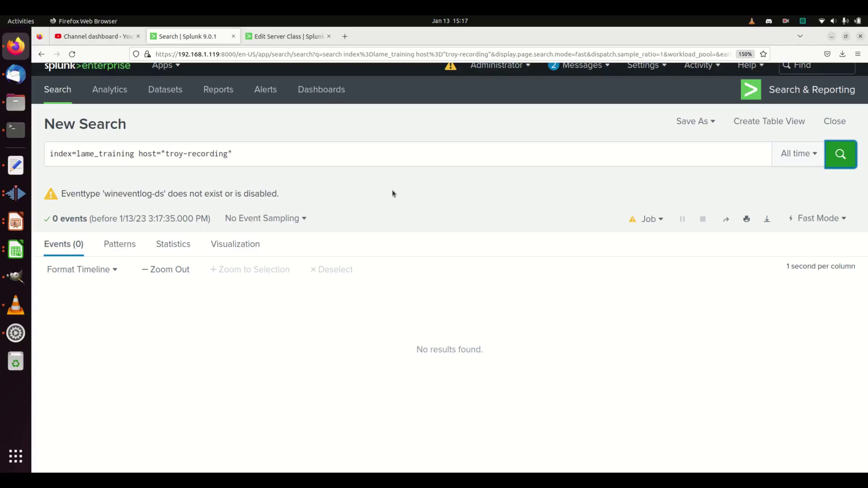
Open a new terminal window and change to the /opt/splunkforwarder/etc/apps/ directory
{"action": "right_click", "coordinate": [18, 131]}
{"action": "left_click", "coordinate": [52, 112]}
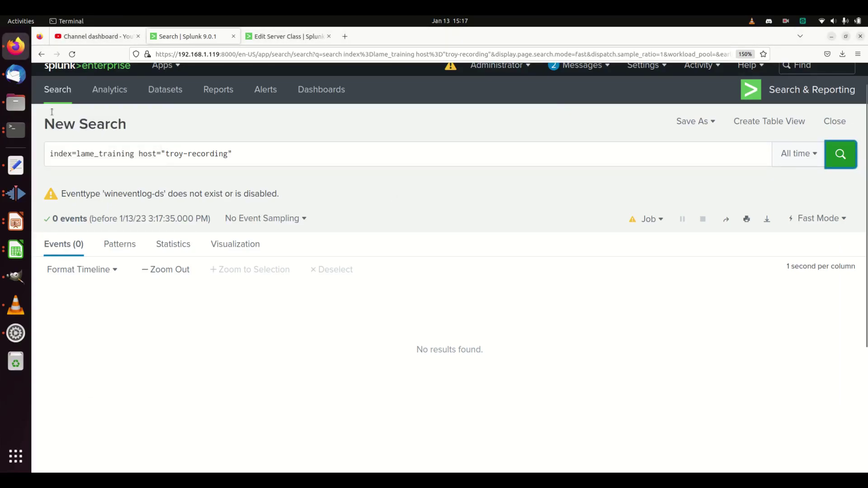
{"action": "type", "text": "cd /opt/s"}
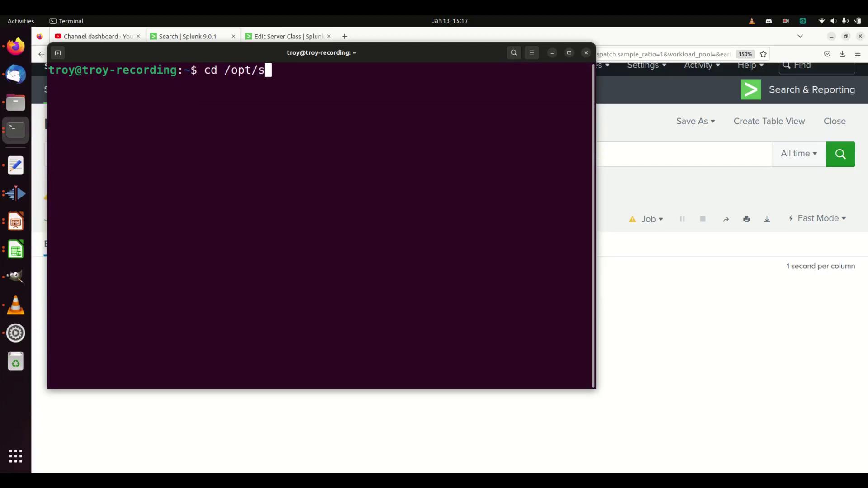
{"action": "key", "text": "Tab"}
{"action": "type", "text": "l"}
{"action": "key", "text": "BackSpace"}
{"action": "type", "text": "eta"}
{"action": "key", "text": "BackSpace"}
{"action": "type", "text": "c/pa"}
{"action": "key", "text": "BackSpace"}
{"action": "key", "text": "BackSpace"}
{"action": "type", "text": "apps/"}
{"action": "key", "text": "Tab"}
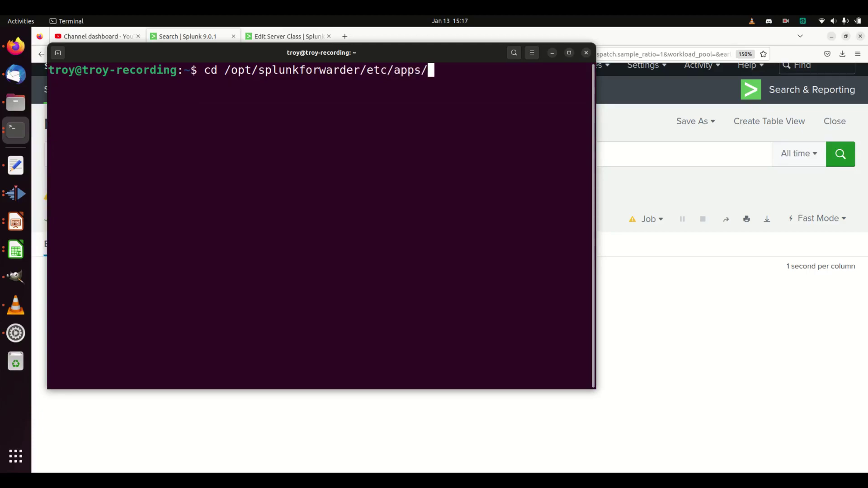
{"action": "key", "text": "Return"}
List the forwarder's apps directory and check for the lame_youtube_ta folder
{"action": "type", "text": "ls"}
{"action": "key", "text": "Return"}
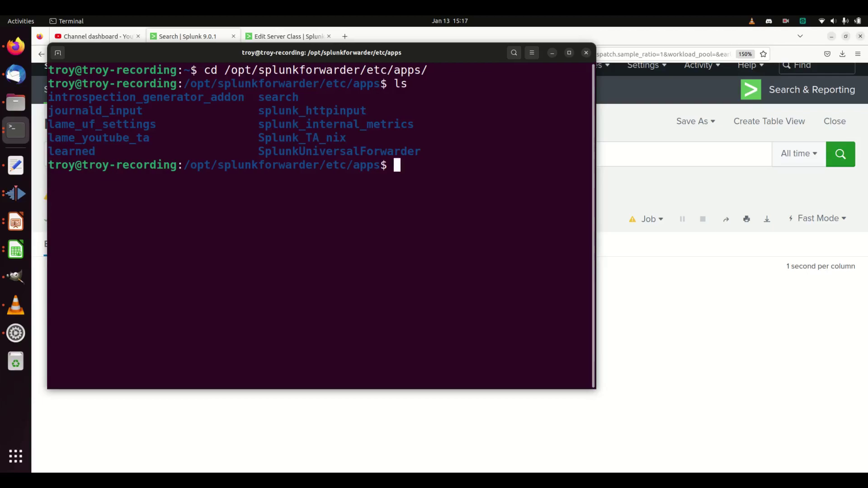
{"action": "double_click", "coordinate": [139, 138]}
{"action": "left_click", "coordinate": [157, 138]}
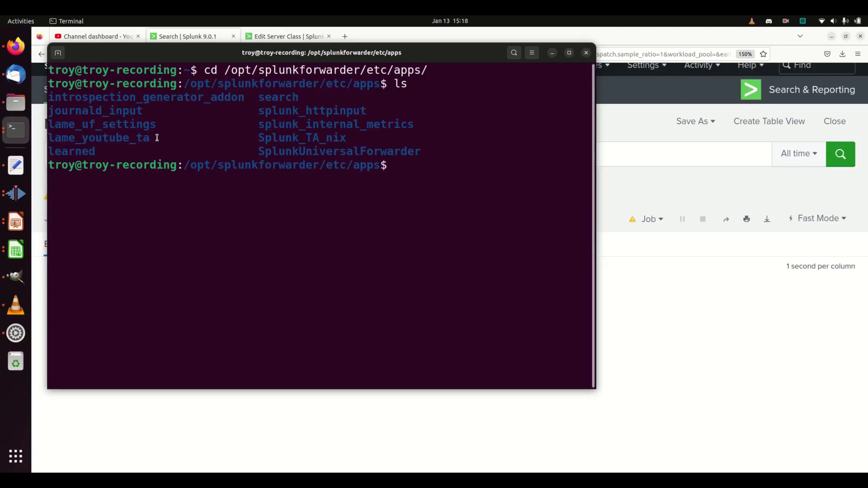
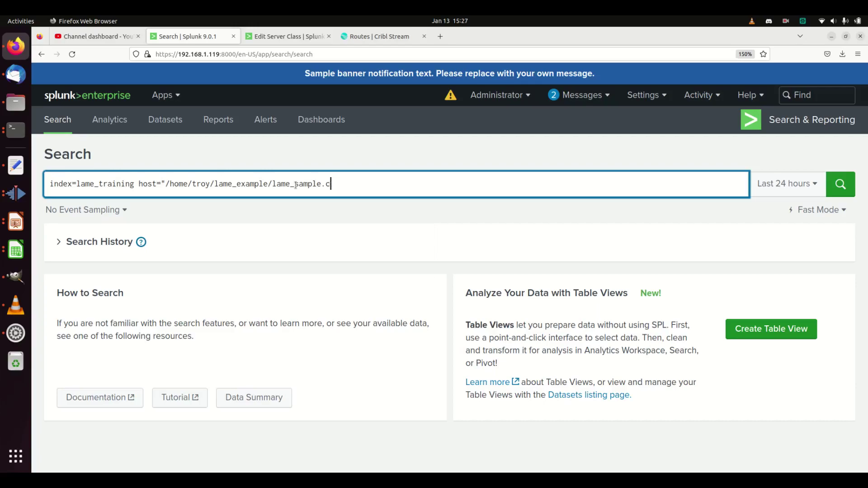
Replace the file path in the search's host filter with the client host name copied from the youtube_example server class, closing the quote
{"action": "key", "text": "BackSpace"}
{"action": "key", "text": "BackSpace"}
{"action": "key", "text": "BackSpace"}
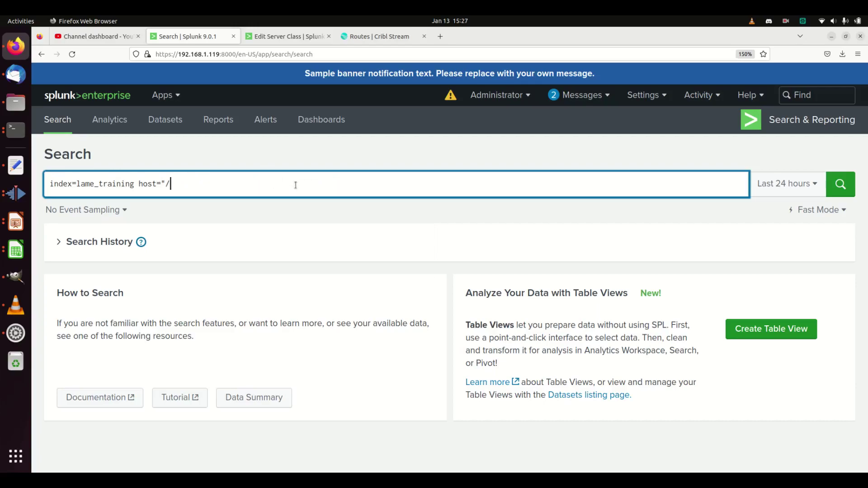
{"action": "left_click", "coordinate": [284, 36]}
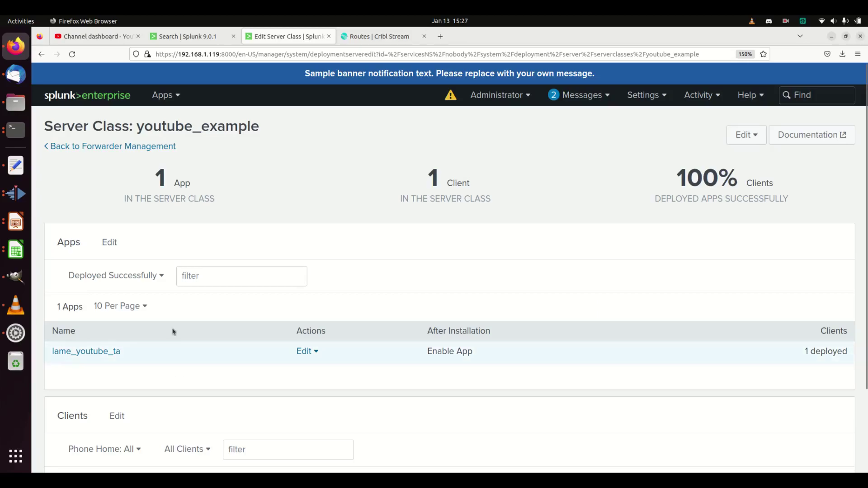
{"action": "scroll", "coordinate": [251, 328], "scroll_direction": "down", "scroll_amount": 3}
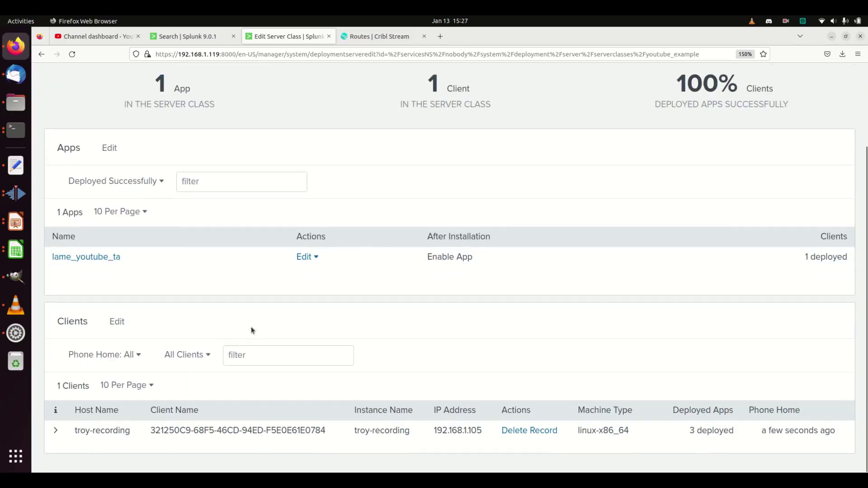
{"action": "triple_click", "coordinate": [97, 428]}
{"action": "key", "text": "ctrl+c"}
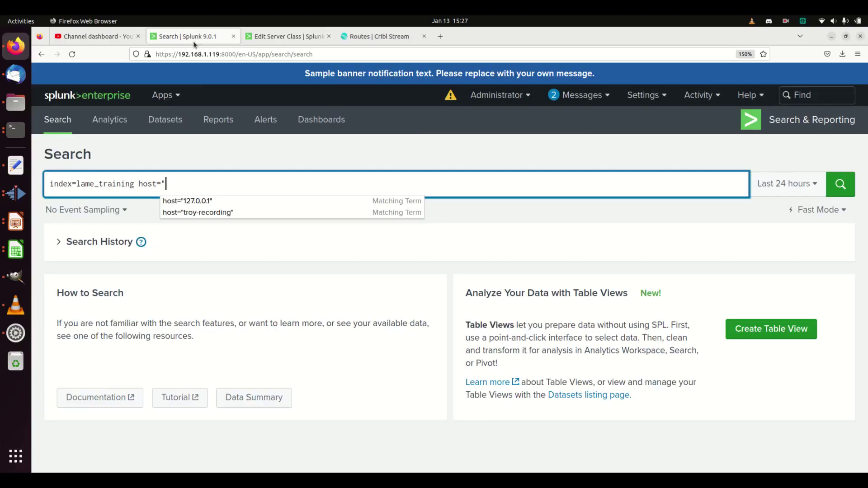
{"action": "left_click", "coordinate": [193, 40]}
{"action": "key", "text": "ctrl+v"}
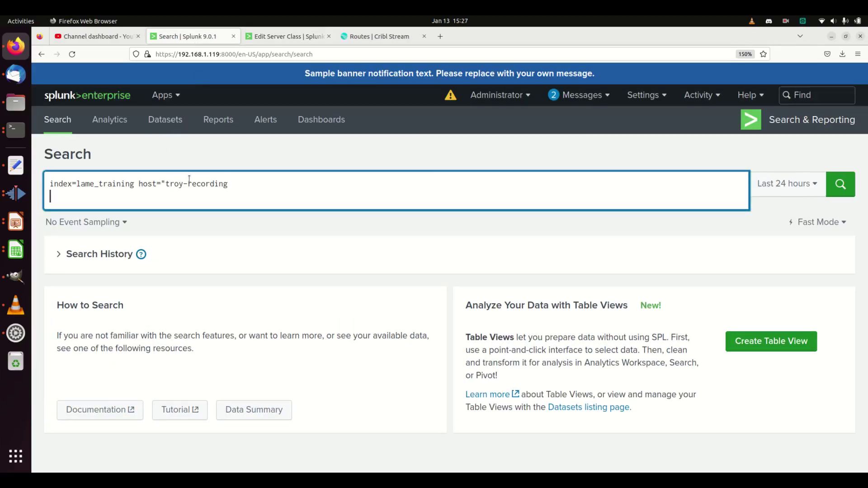
{"action": "type", "text": "\""}
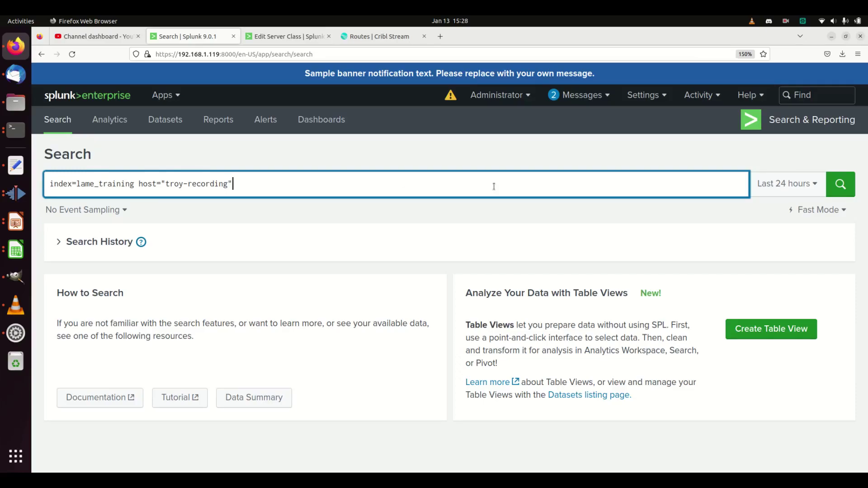
Run the host-filtered lame_training search over all time and inspect the sourcetype values of its events
{"action": "left_click", "coordinate": [794, 186]}
{"action": "left_click", "coordinate": [749, 251]}
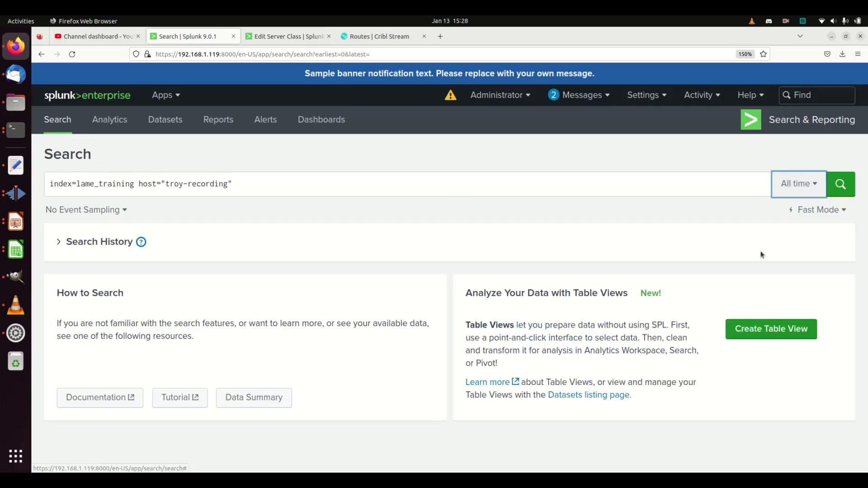
{"action": "left_click", "coordinate": [840, 190]}
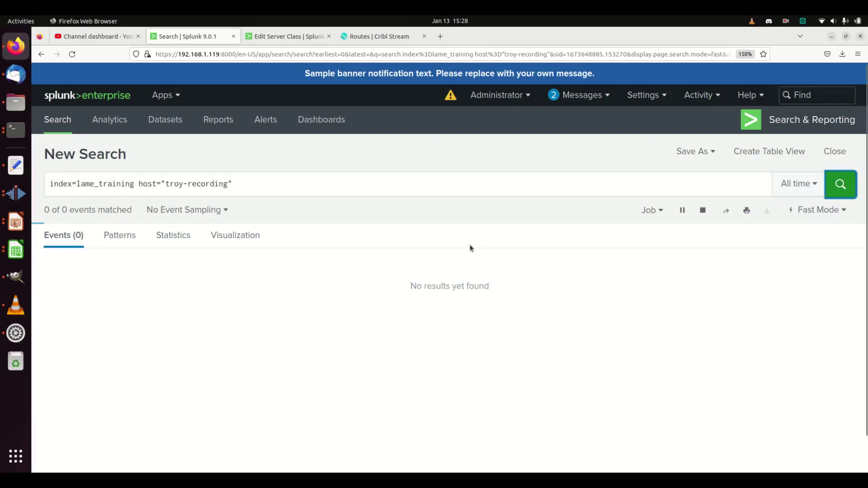
{"action": "scroll", "coordinate": [408, 283], "scroll_direction": "down", "scroll_amount": 2}
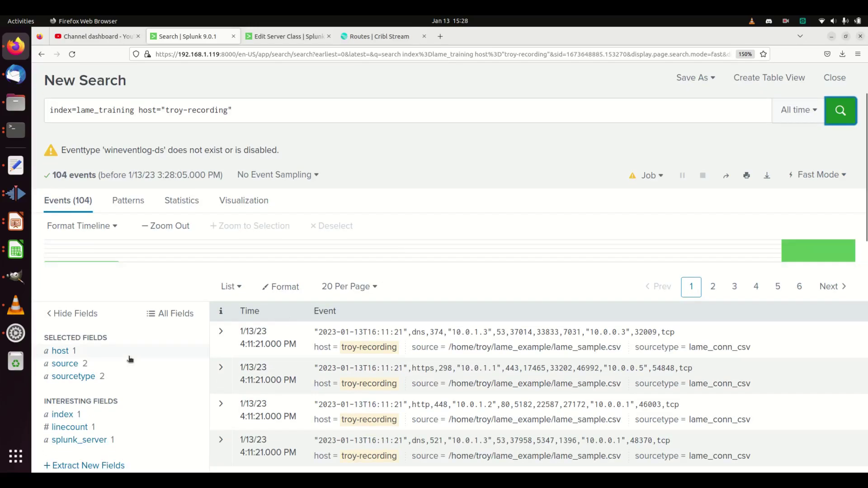
{"action": "left_click", "coordinate": [81, 376]}
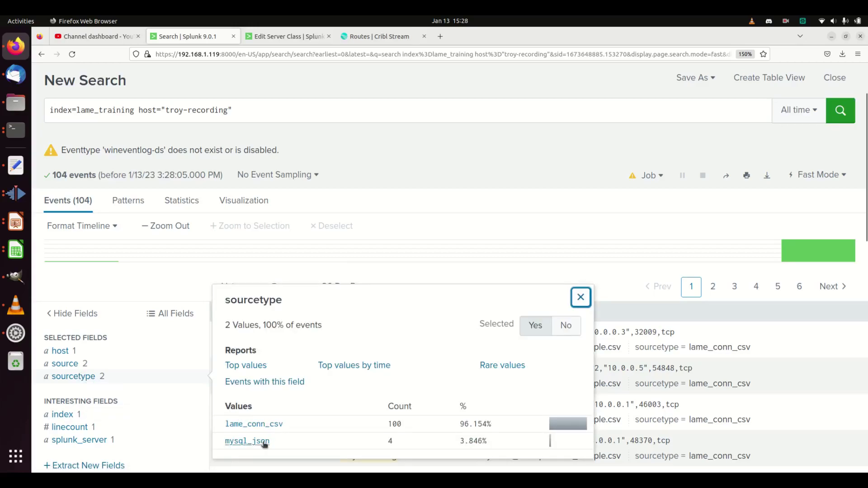
Inspect the source values of the host-filtered lame_training events and close the field summary
{"action": "left_click", "coordinate": [74, 367]}
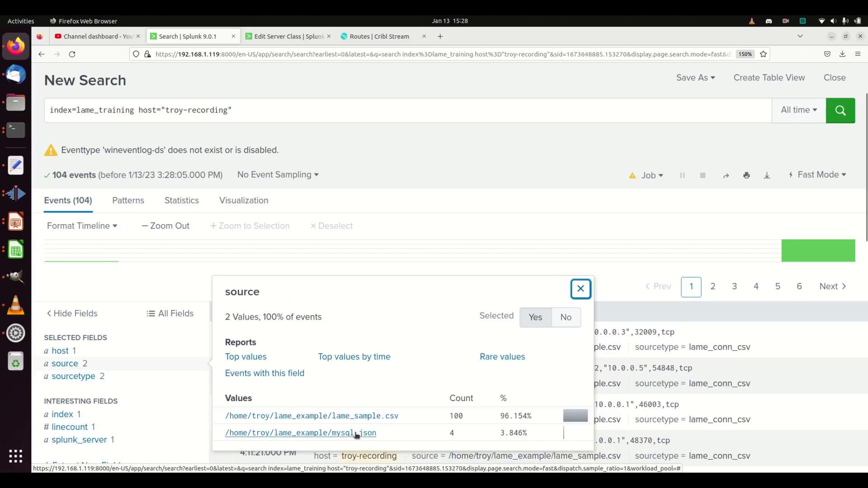
{"action": "left_click", "coordinate": [150, 285]}
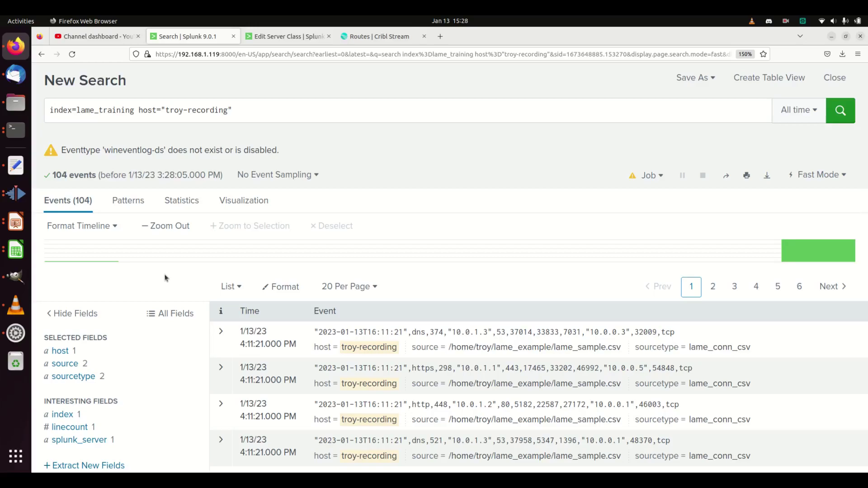
Return to the server class page, open Forwarder Management and view its list of server classes
{"action": "left_click", "coordinate": [290, 31]}
{"action": "scroll", "coordinate": [419, 184], "scroll_direction": "up", "scroll_amount": 3}
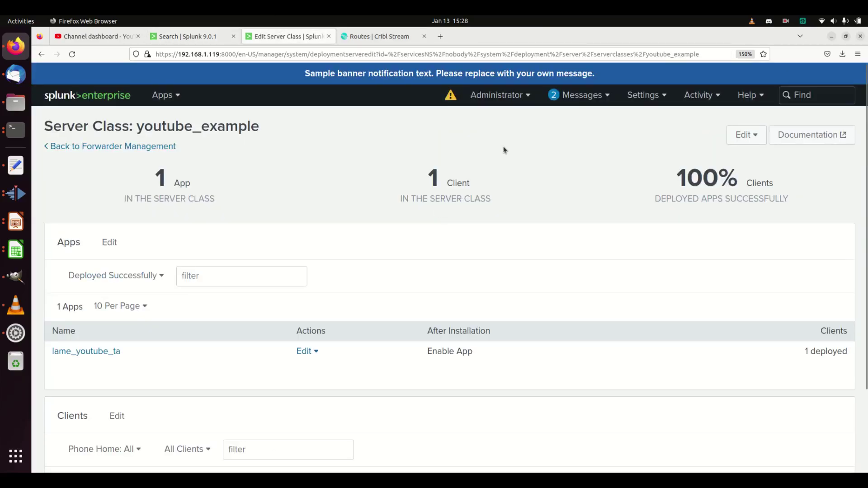
{"action": "left_click", "coordinate": [645, 95]}
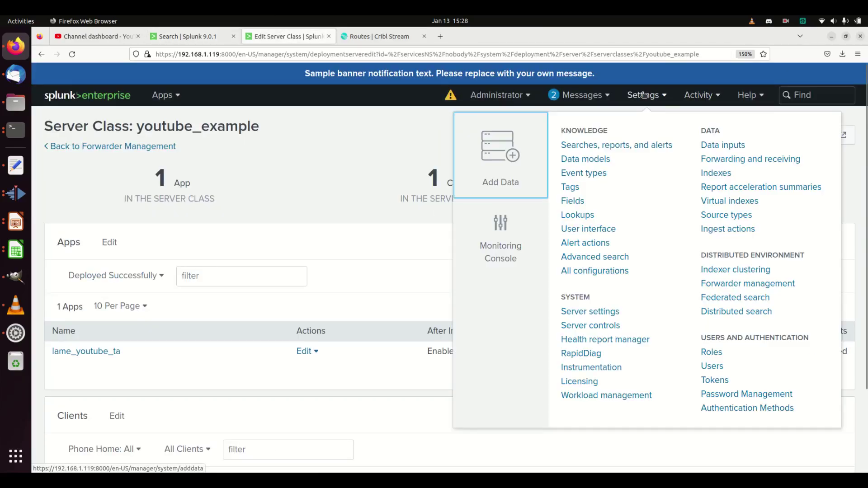
{"action": "left_click", "coordinate": [737, 282]}
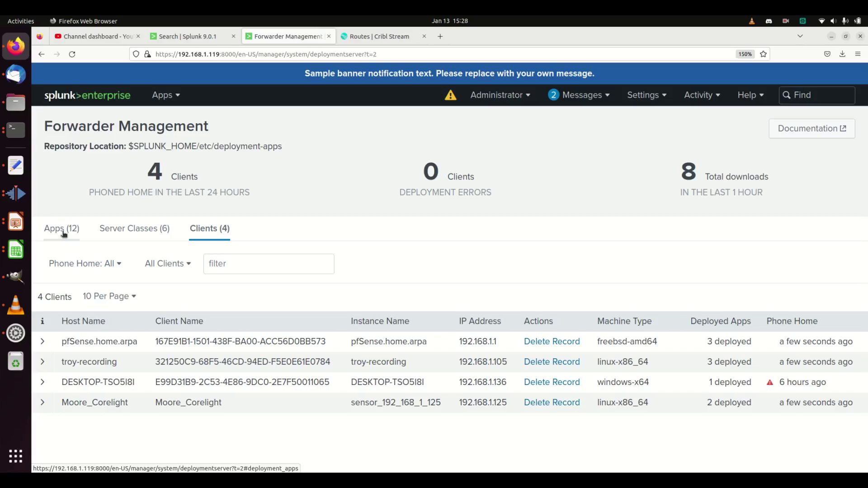
{"action": "left_click", "coordinate": [154, 230]}
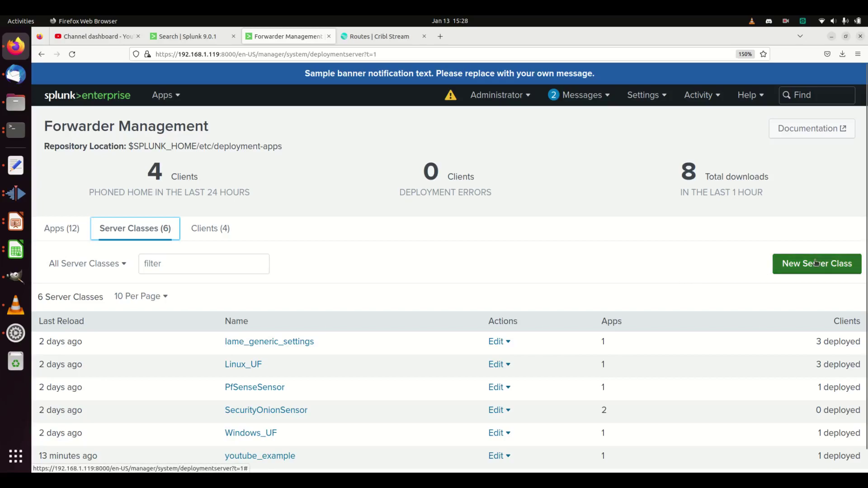
{"action": "scroll", "coordinate": [364, 252], "scroll_direction": "down", "scroll_amount": 1}
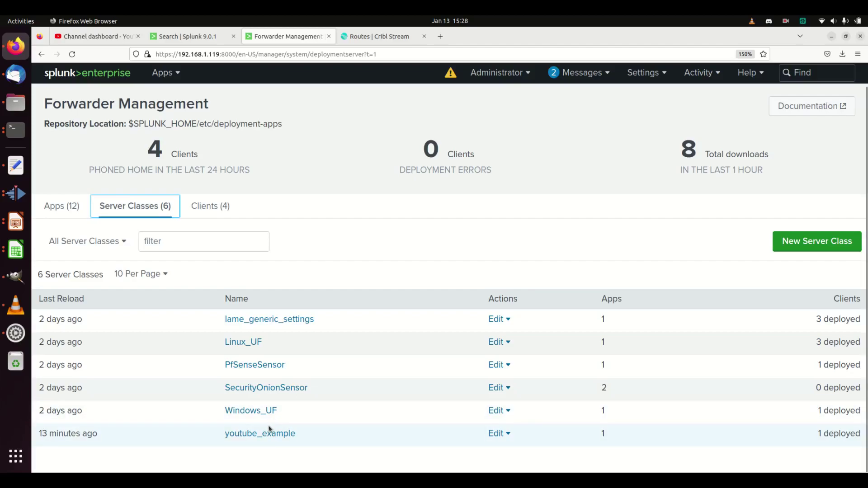
Open the youtube_example server class and review its assigned app and client
{"action": "left_click", "coordinate": [267, 434]}
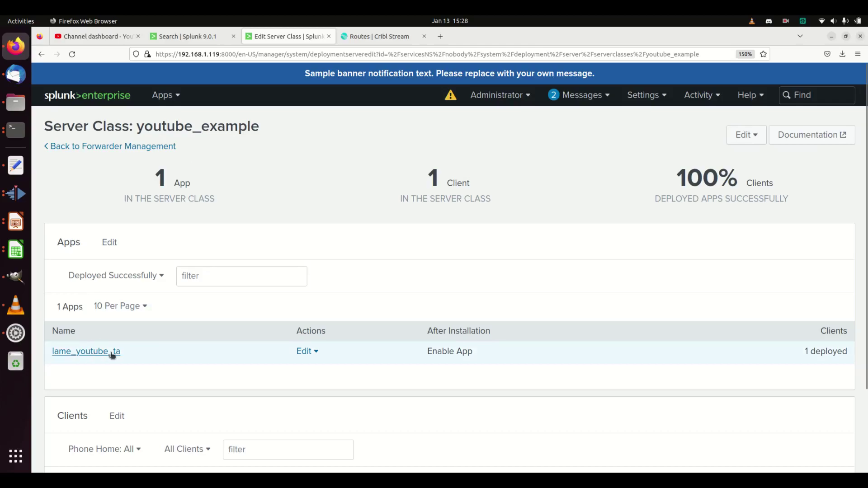
{"action": "scroll", "coordinate": [151, 408], "scroll_direction": "down", "scroll_amount": 3}
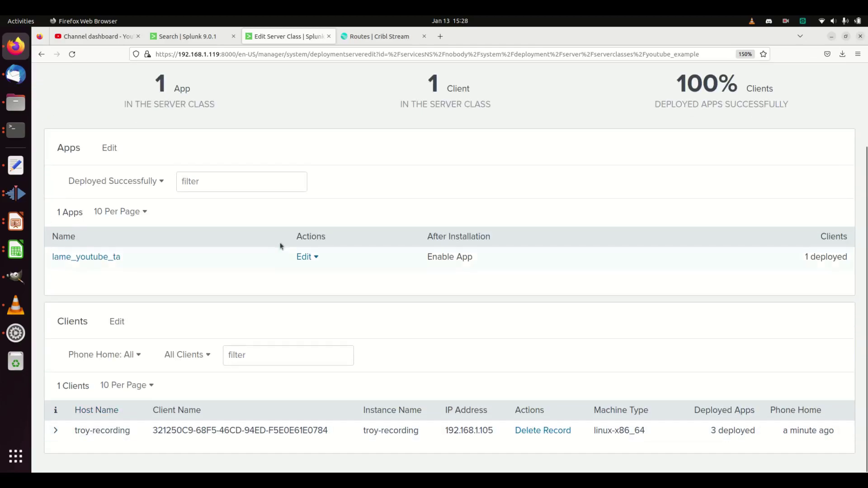
{"action": "scroll", "coordinate": [277, 226], "scroll_direction": "up", "scroll_amount": 3}
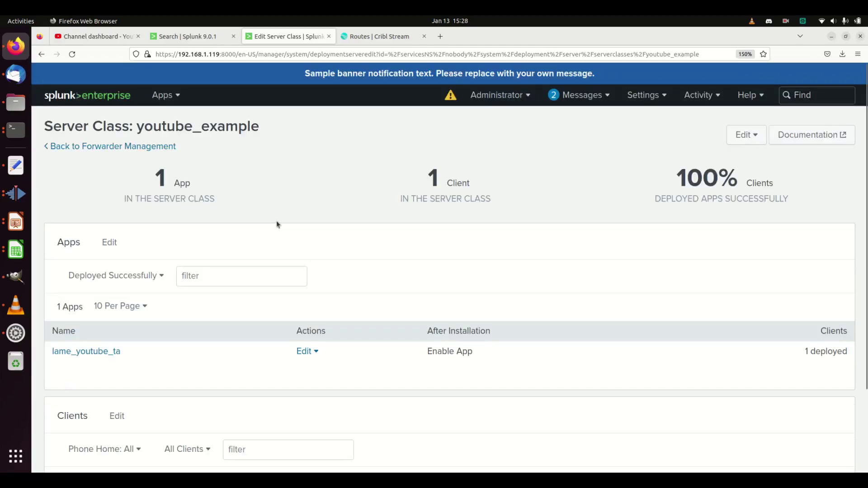
Switch to the terminal to check the deployed lame_youtube_ta folder listing, and minimize the window
{"action": "left_click", "coordinate": [16, 136]}
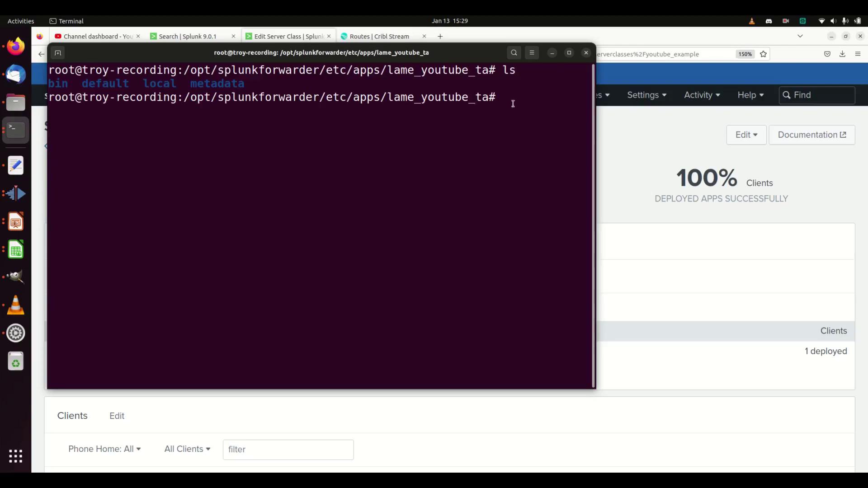
{"action": "left_click", "coordinate": [552, 54]}
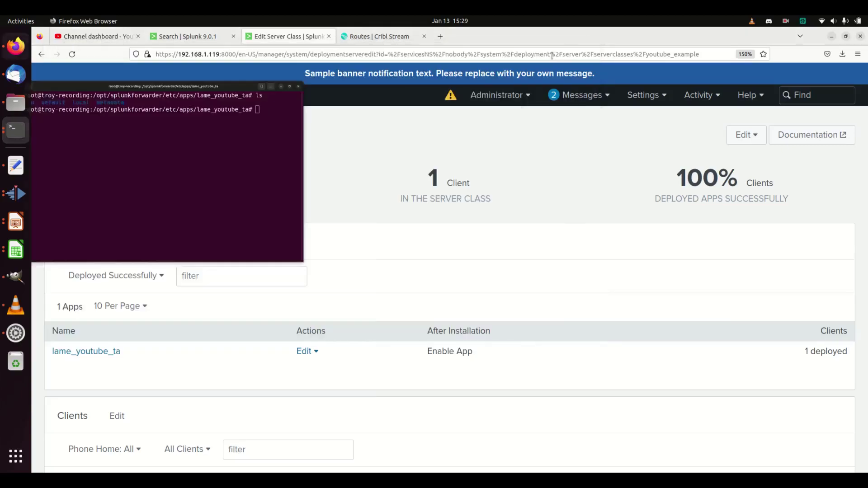